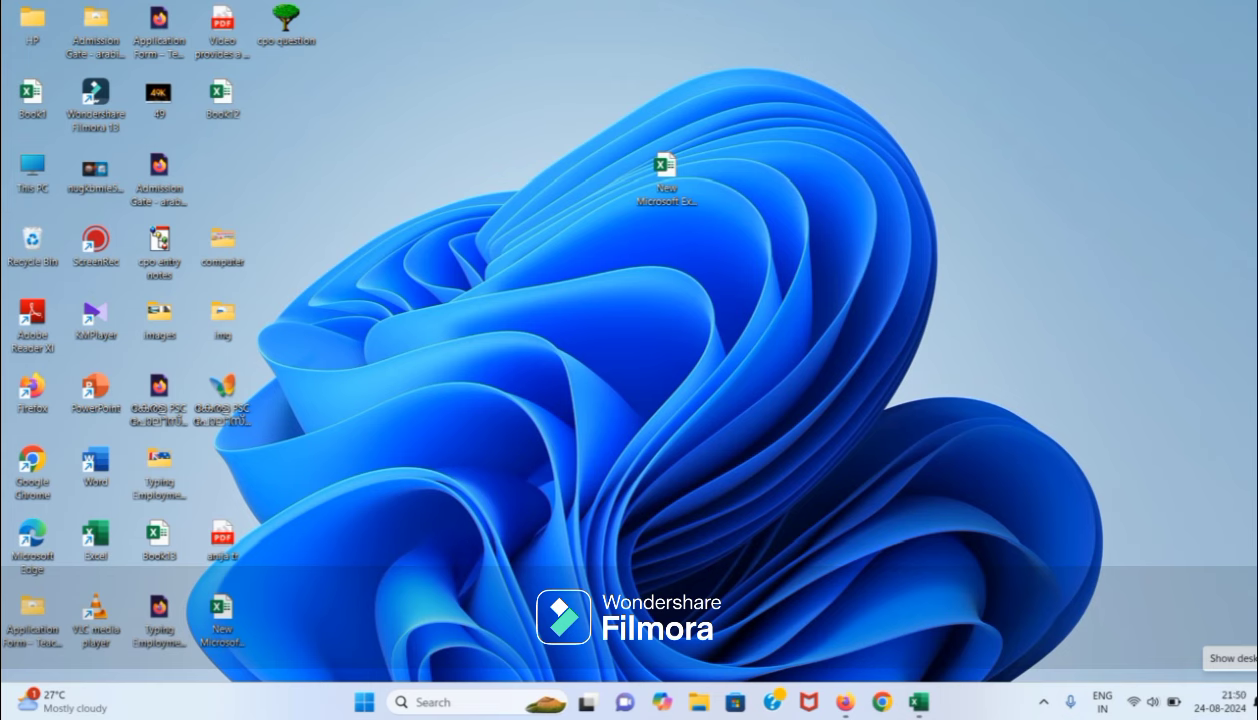
Step: Restore the Book12 marks workbook from the taskbar
click(918, 702)
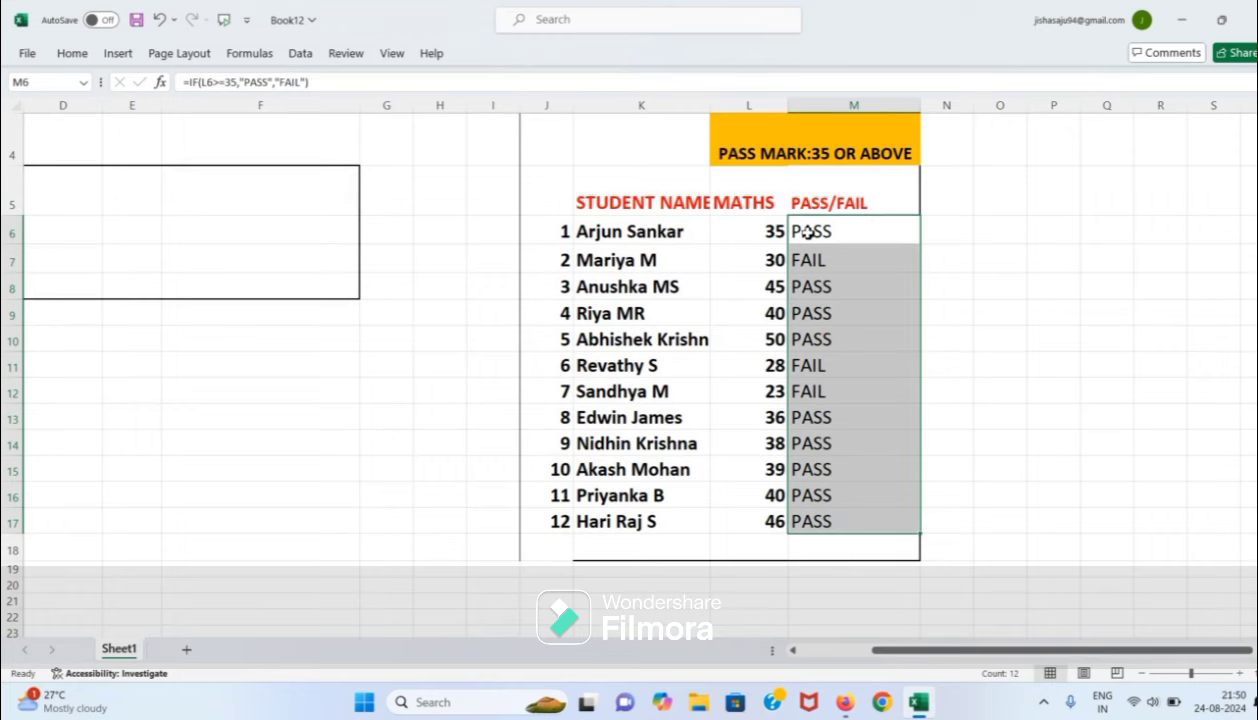
Step: Select the first MATHS mark, then all twelve MATHS marks in column L
click(744, 229)
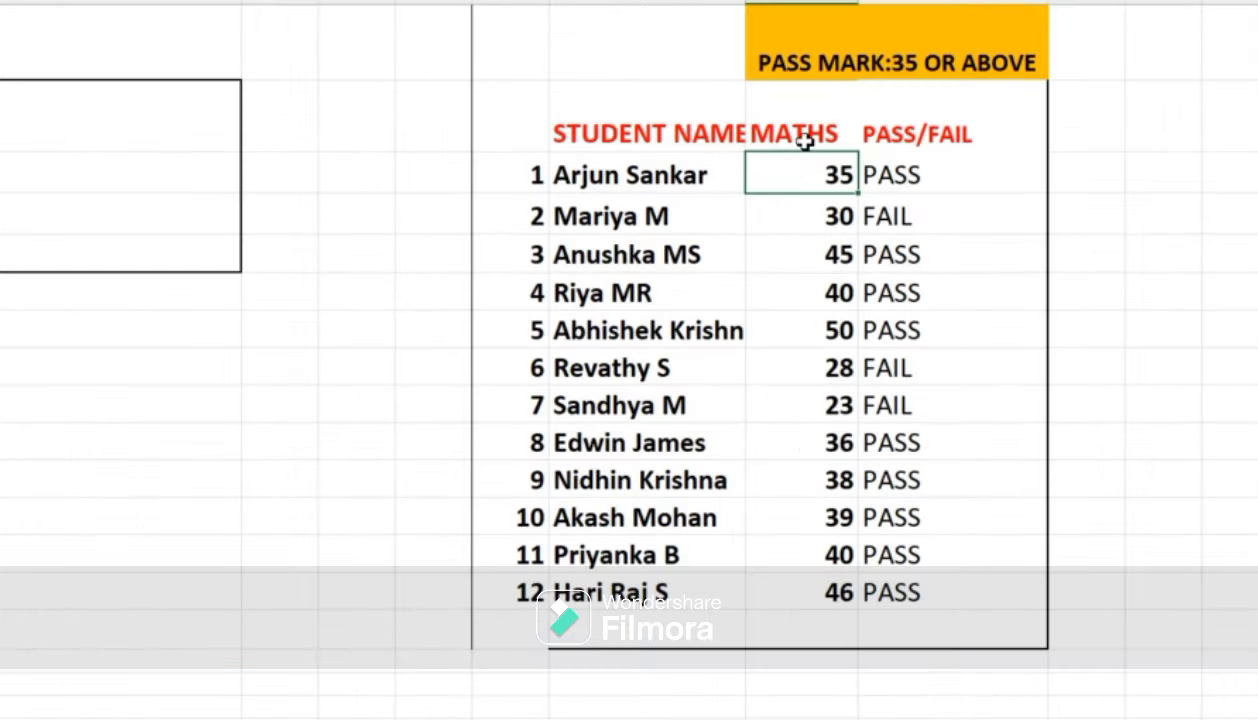
drag(805, 175, 825, 595)
text(31)
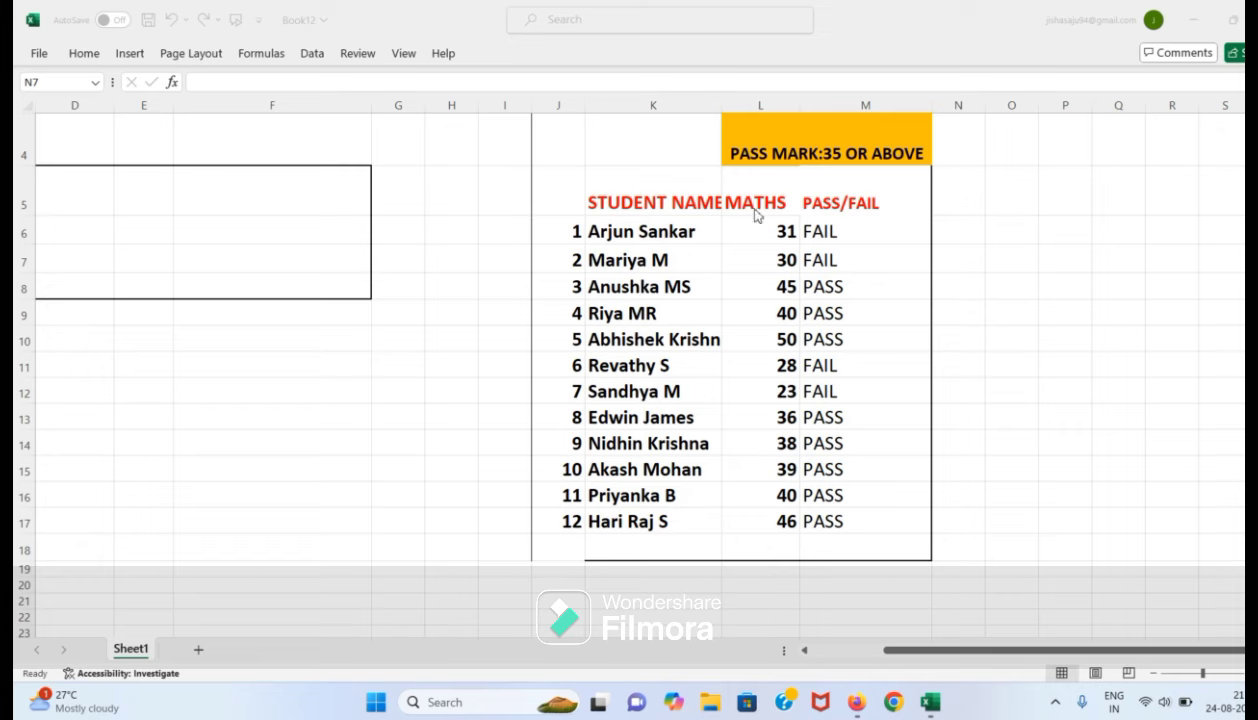
Step: Step down the MATHS cells one by one, then select the marks from 31 to 36
click(760, 262)
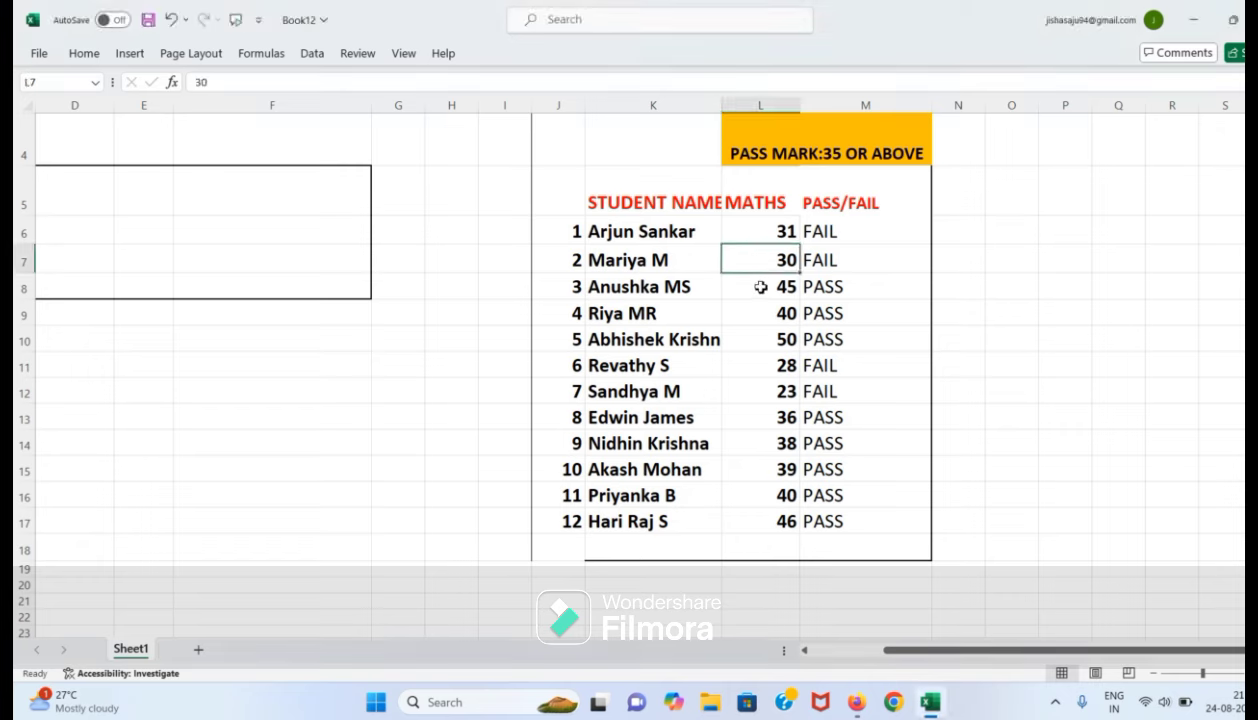
click(762, 287)
click(762, 313)
click(765, 339)
click(768, 365)
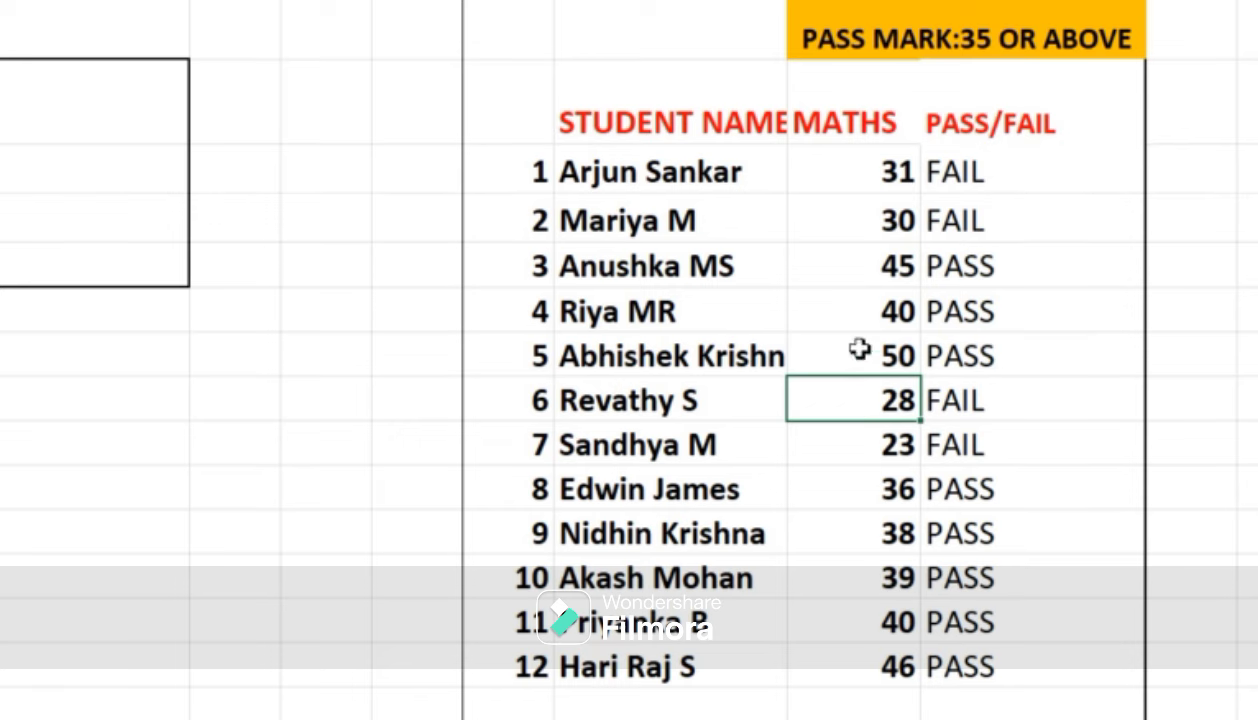
drag(858, 168, 887, 666)
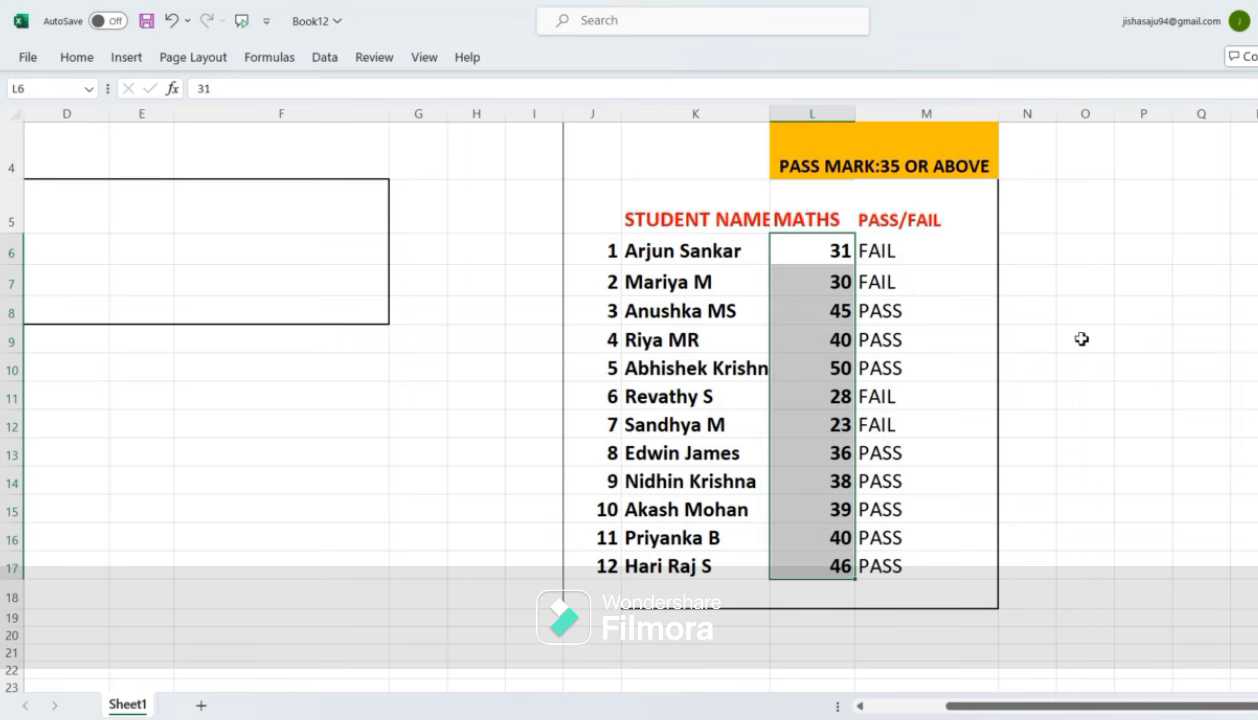
click(836, 310)
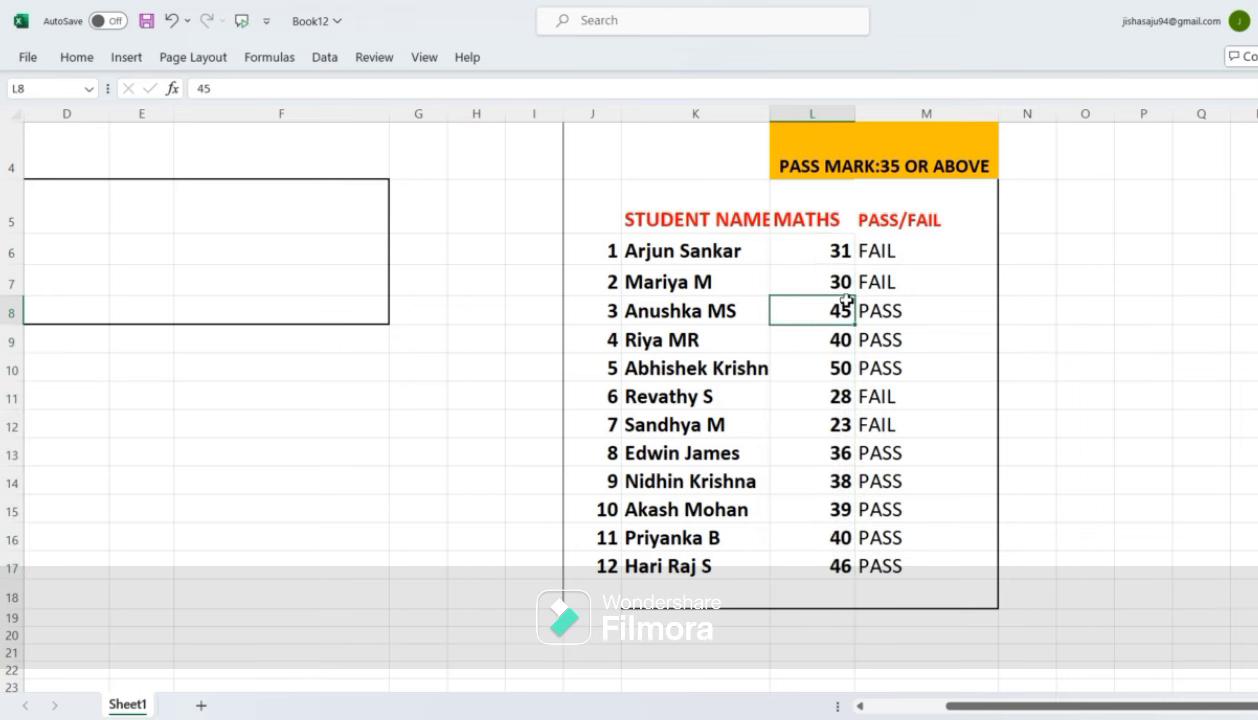
drag(825, 234, 812, 560)
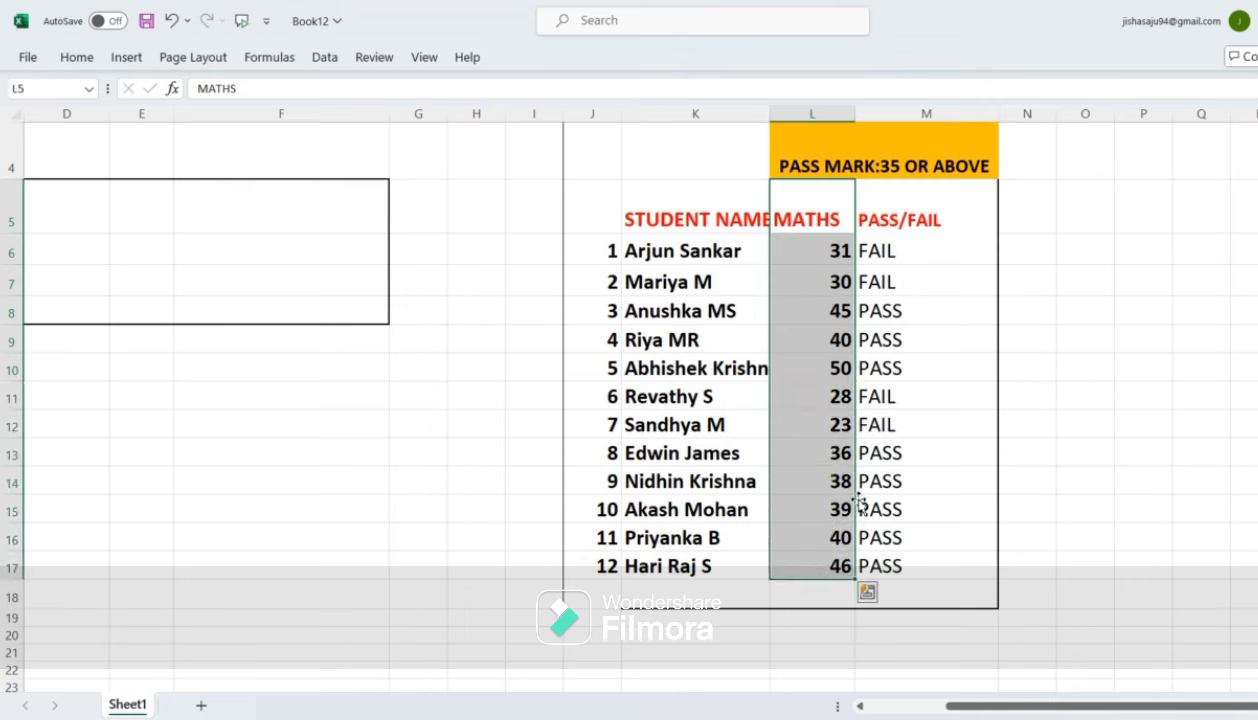
click(794, 254)
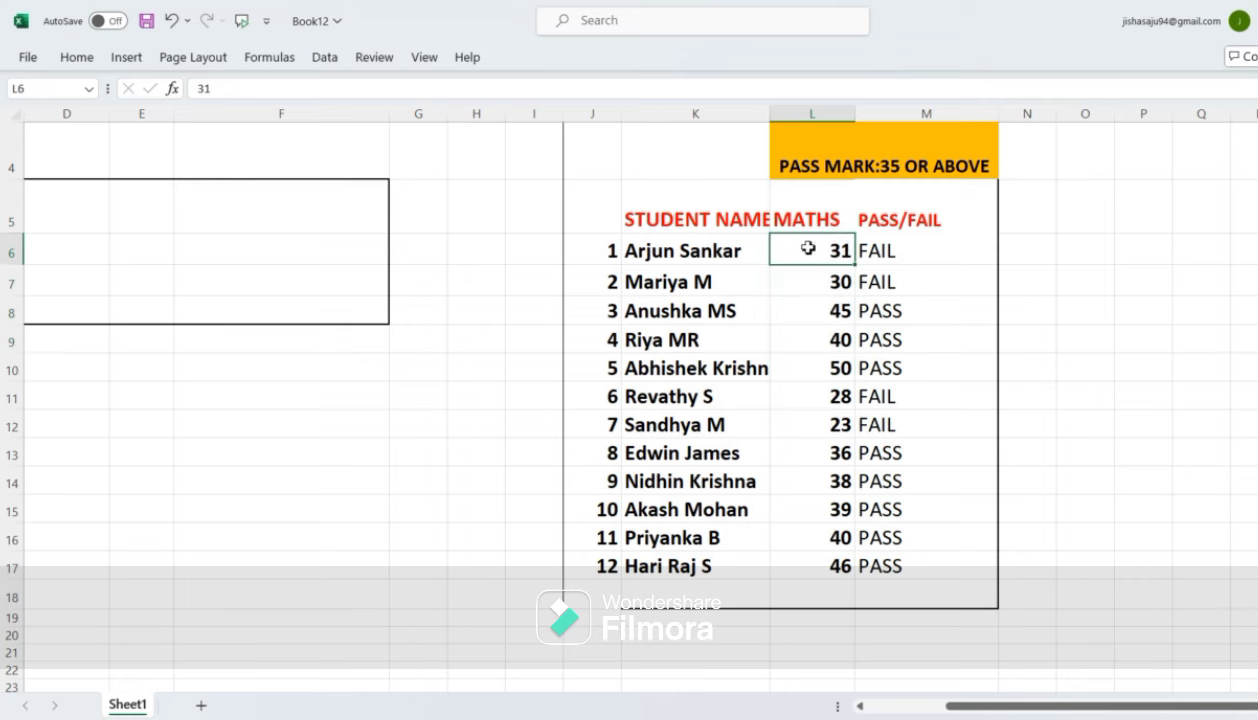
click(797, 296)
click(802, 314)
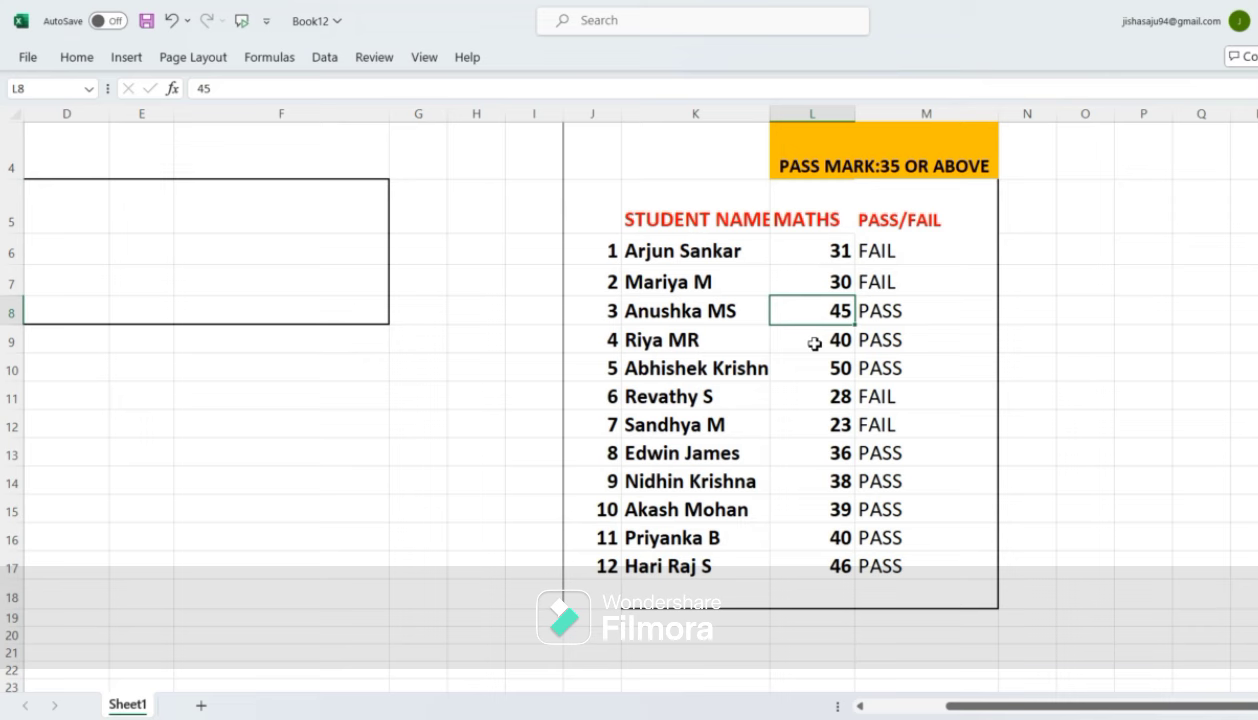
mouse_move(832, 245)
mouse_down()
mouse_move(814, 453)
mouse_move(823, 570)
mouse_up()
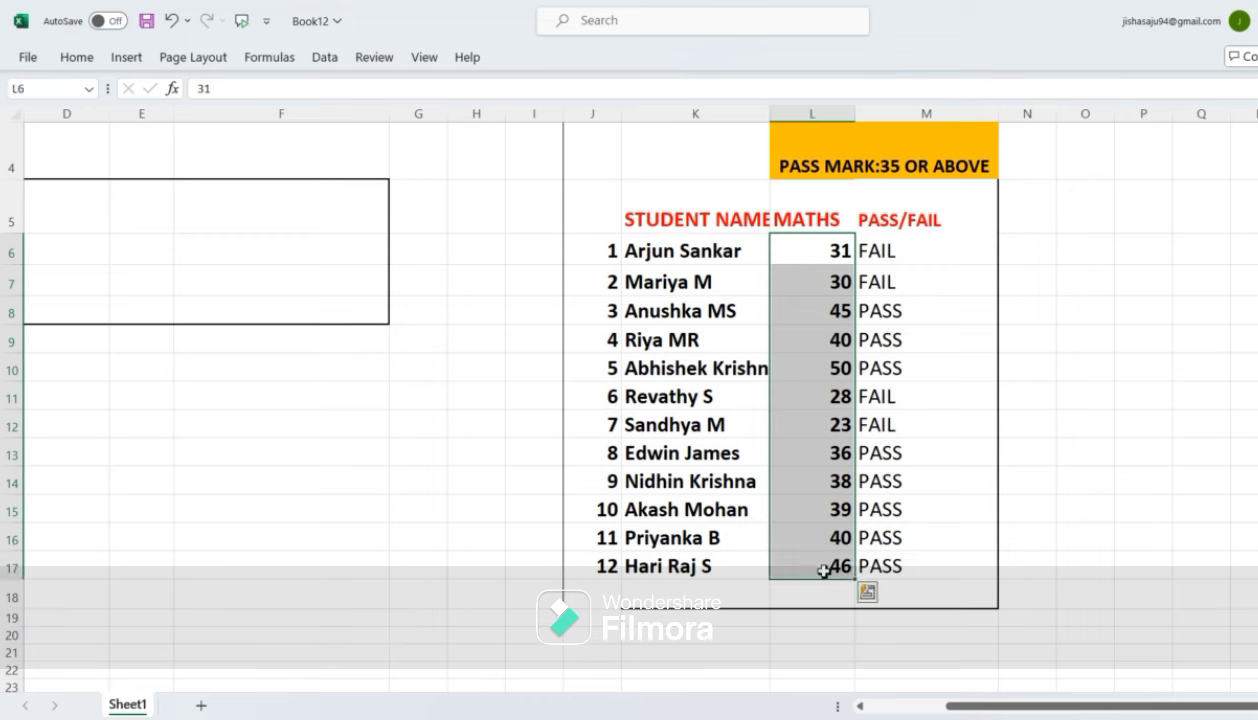
click(797, 400)
click(805, 312)
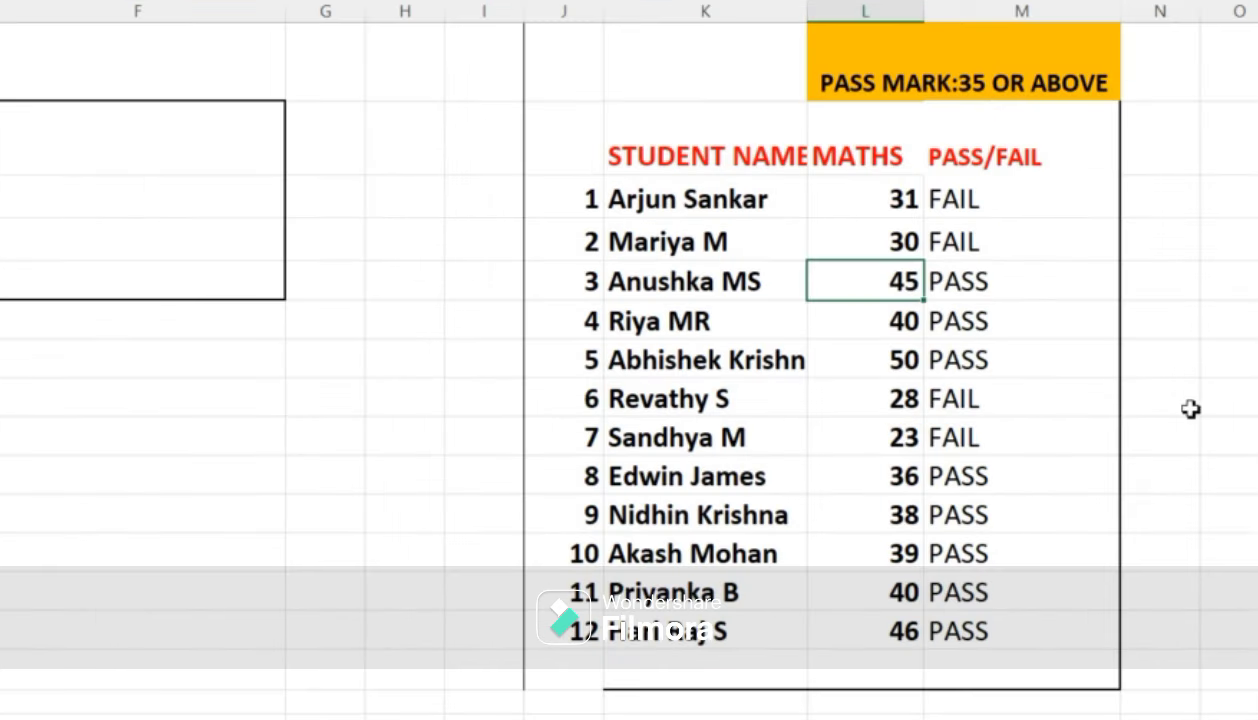
Step: Select the MATHS marks in column L starting from 31, extending down to 38
click(854, 192)
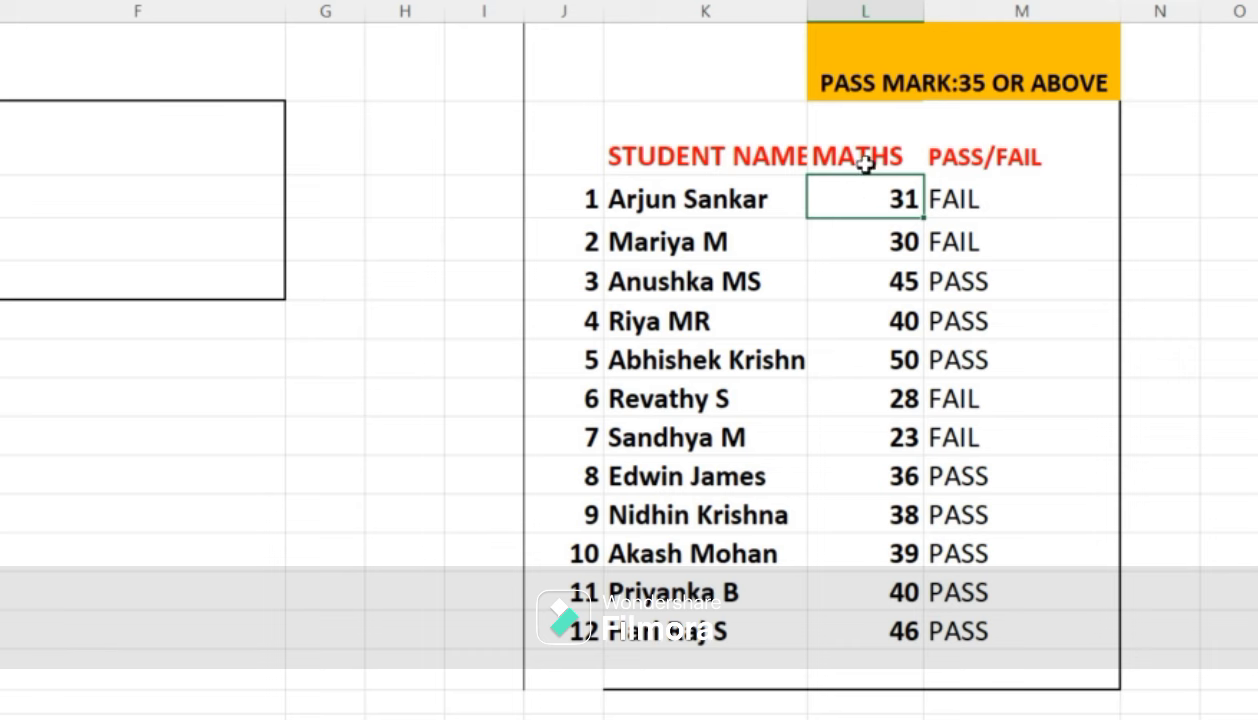
drag(852, 199, 882, 616)
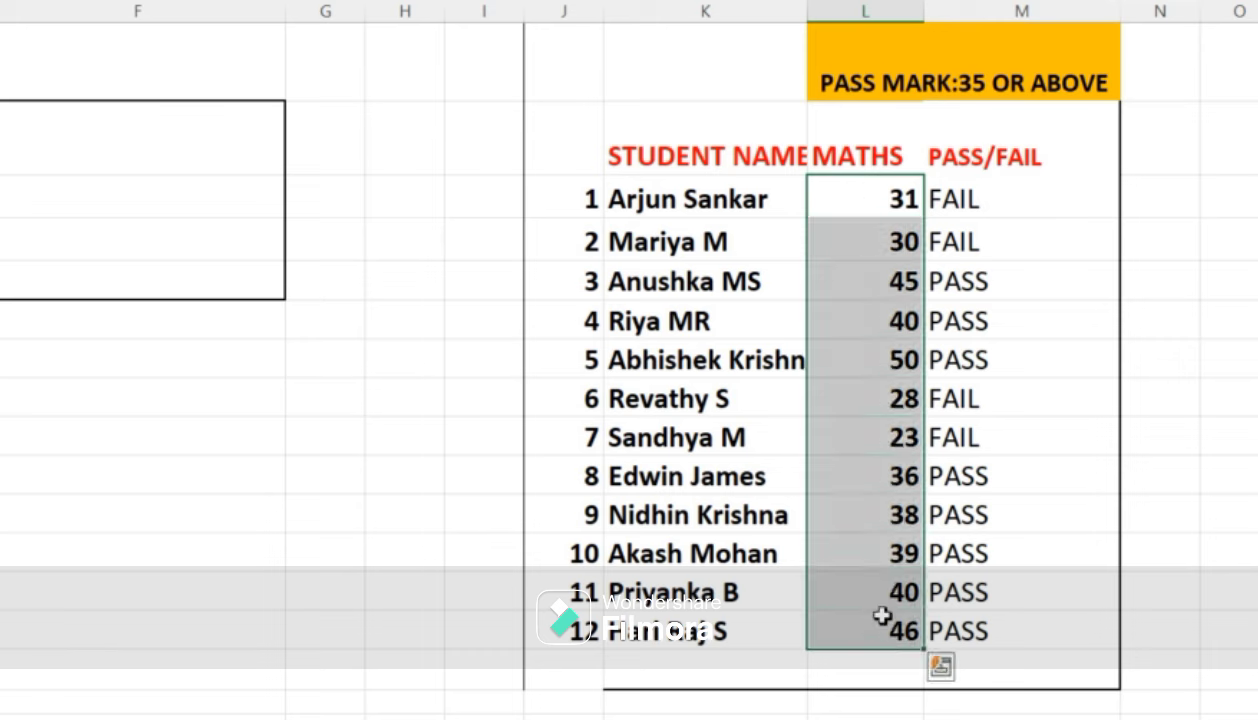
click(862, 192)
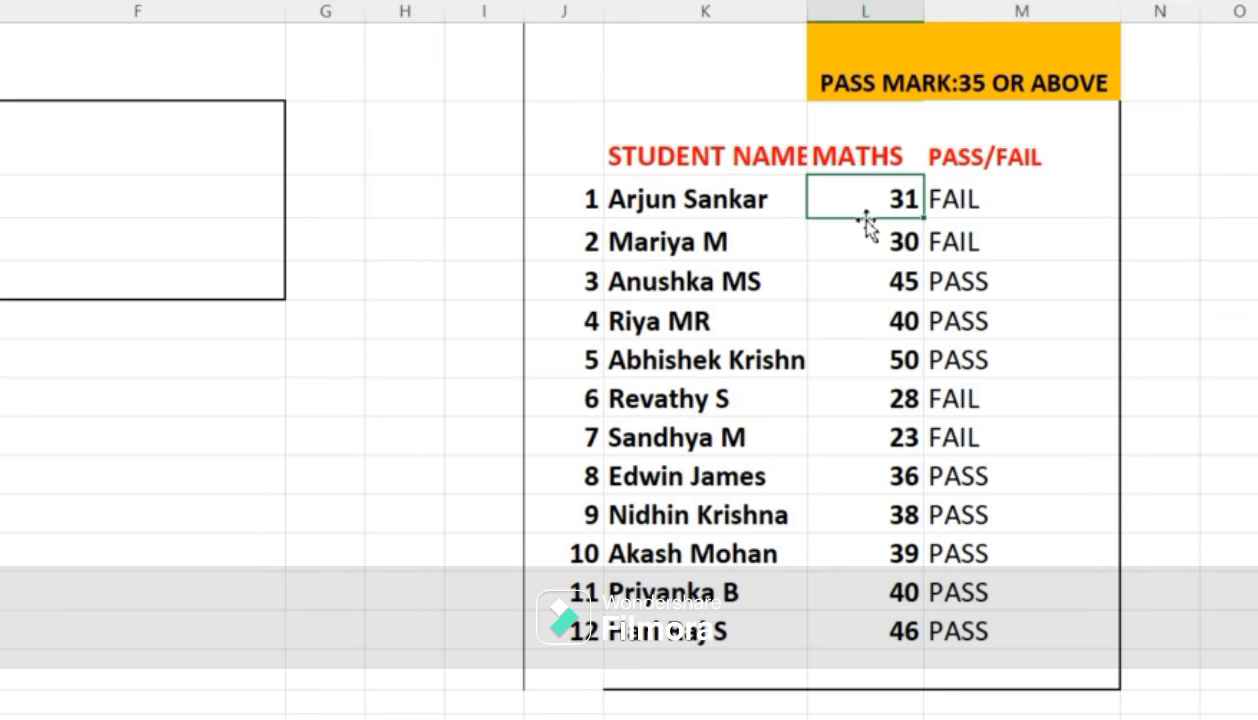
click(860, 250)
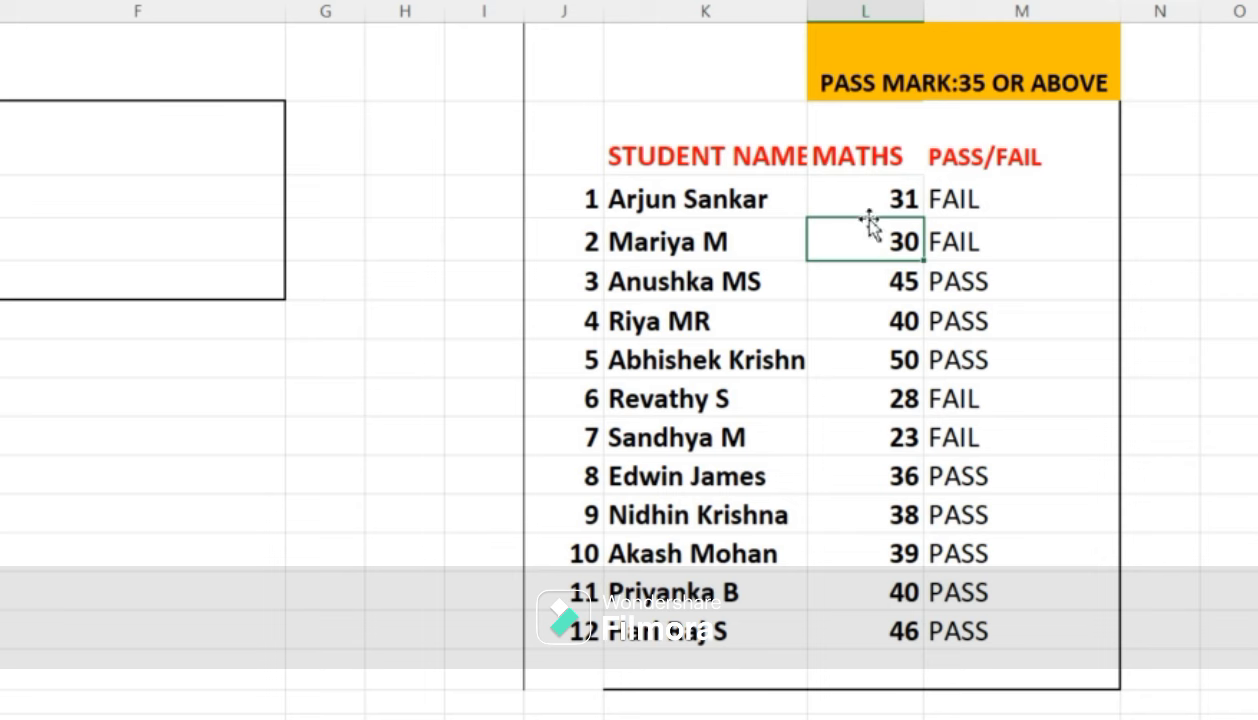
drag(873, 198, 903, 628)
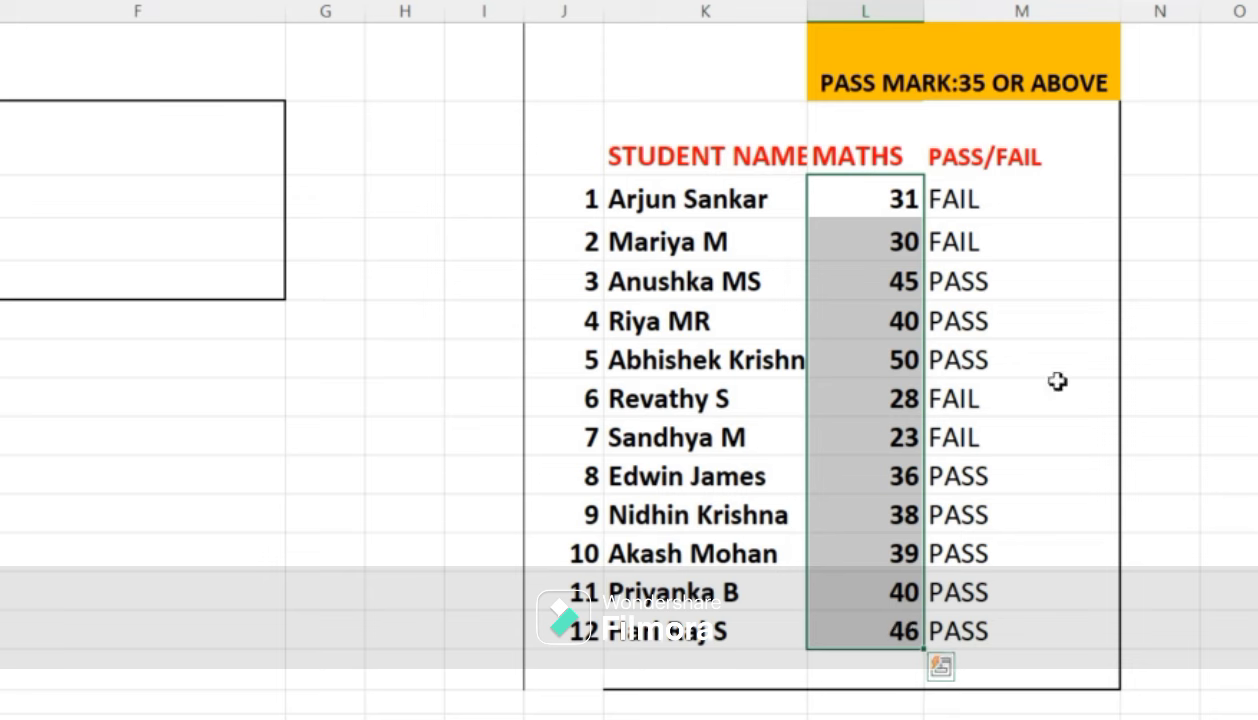
click(862, 214)
click(958, 197)
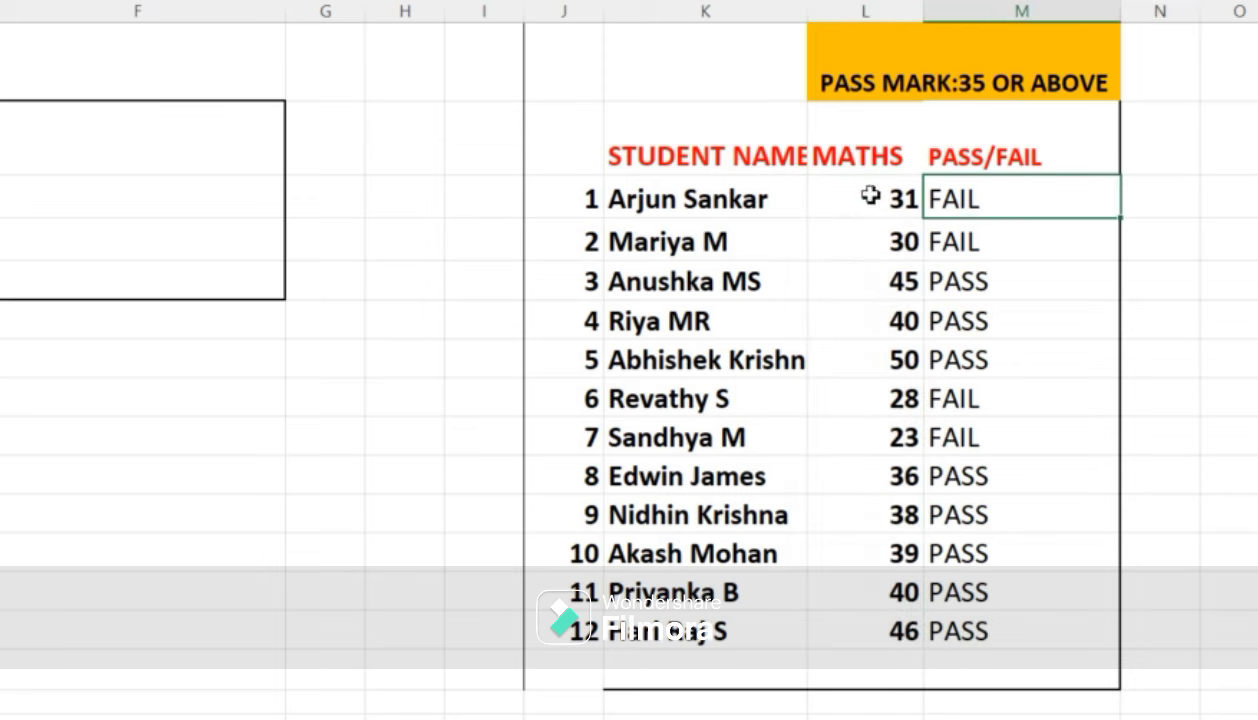
click(865, 200)
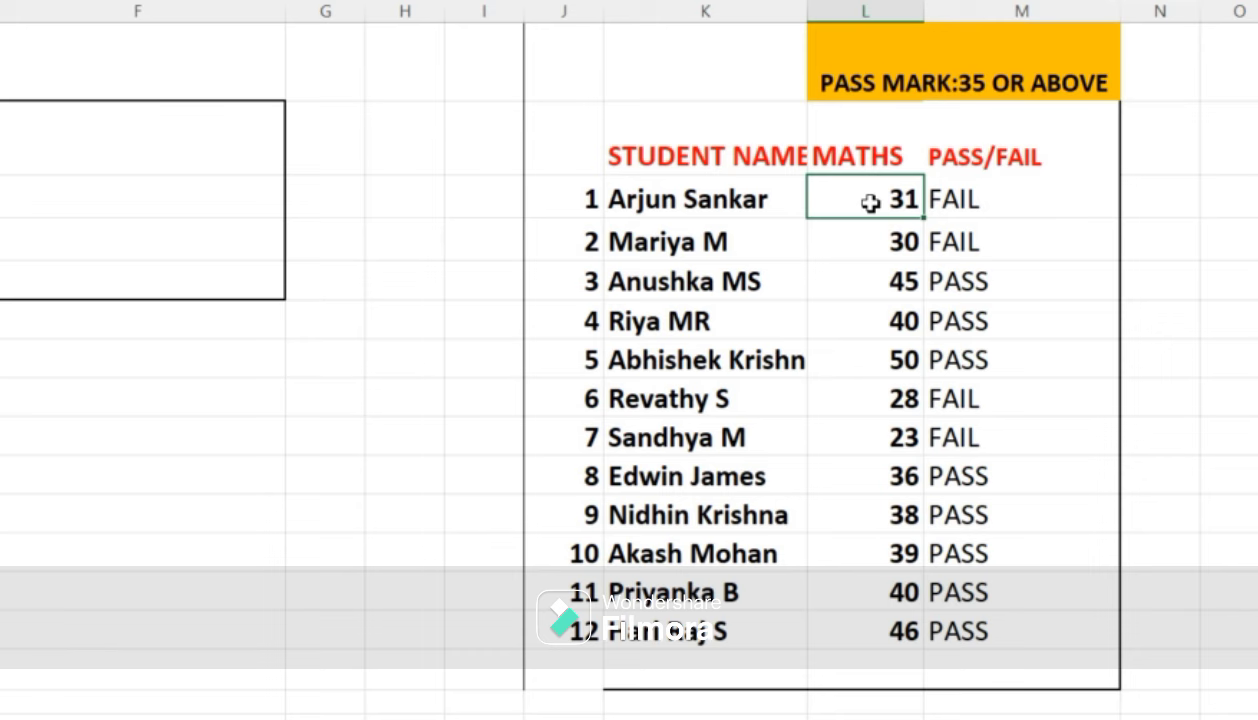
drag(870, 203, 880, 322)
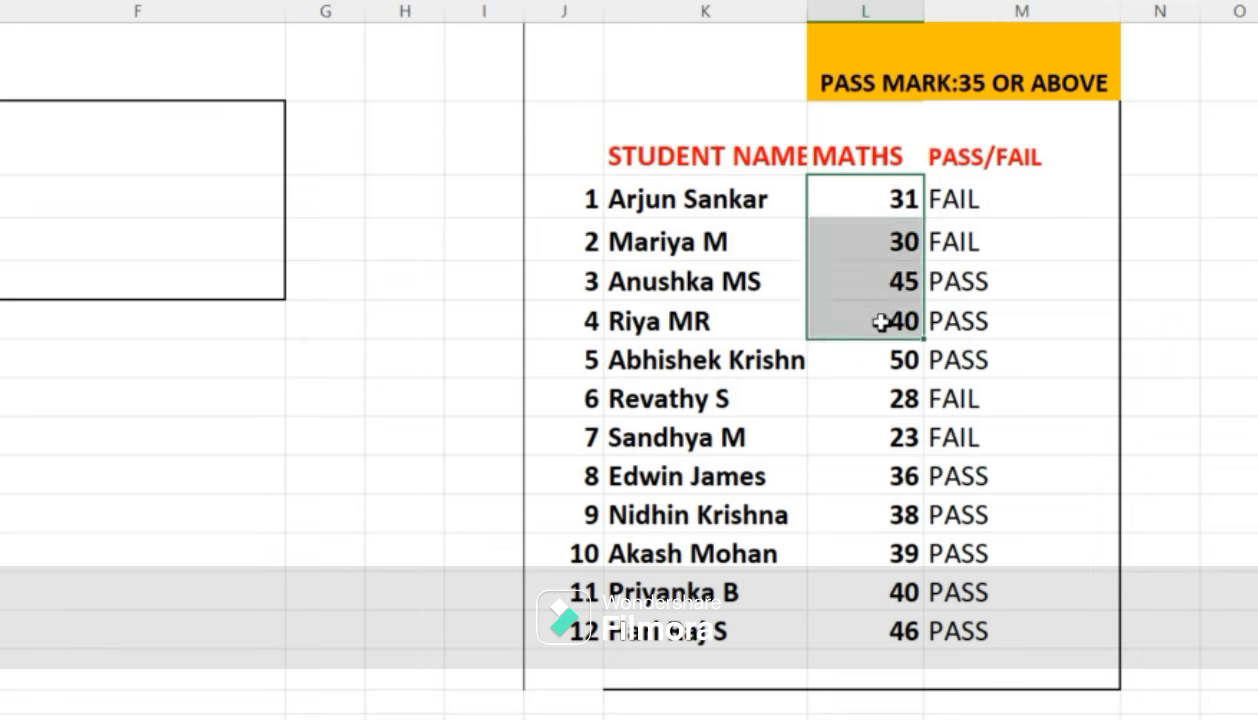
drag(880, 322, 874, 625)
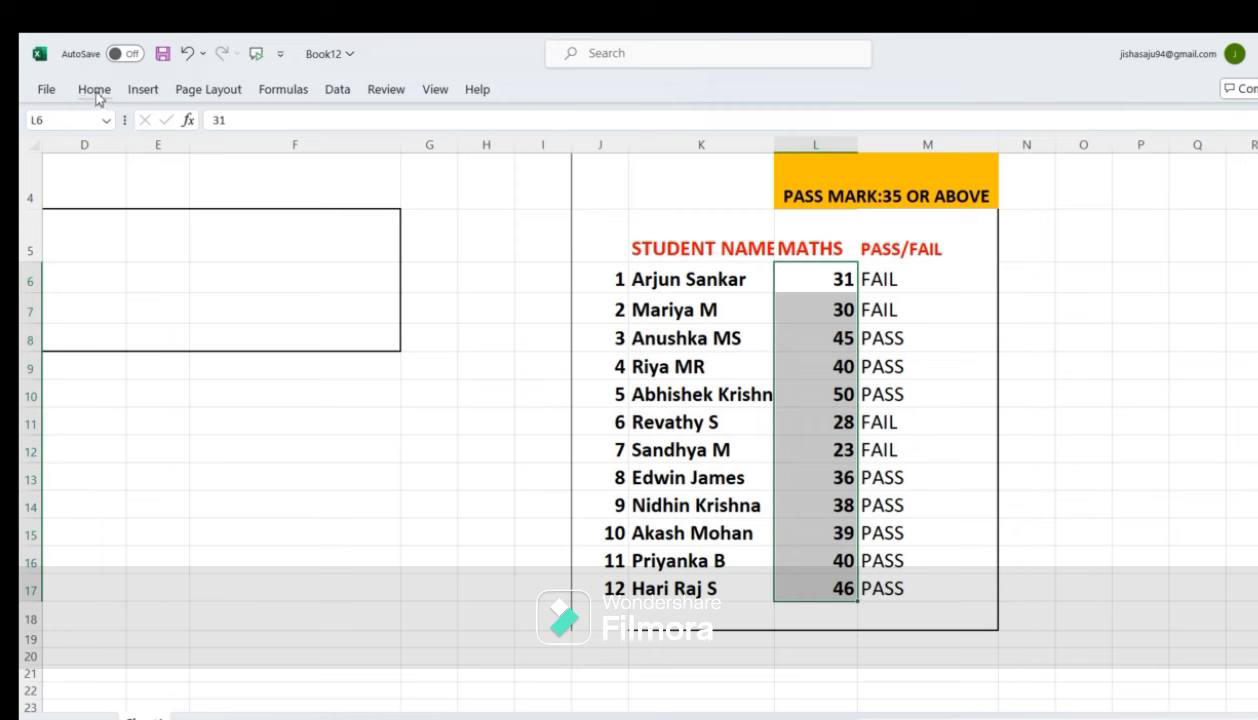
Step: Show the Home ribbon's formatting commands, including Conditional Formatting
click(96, 93)
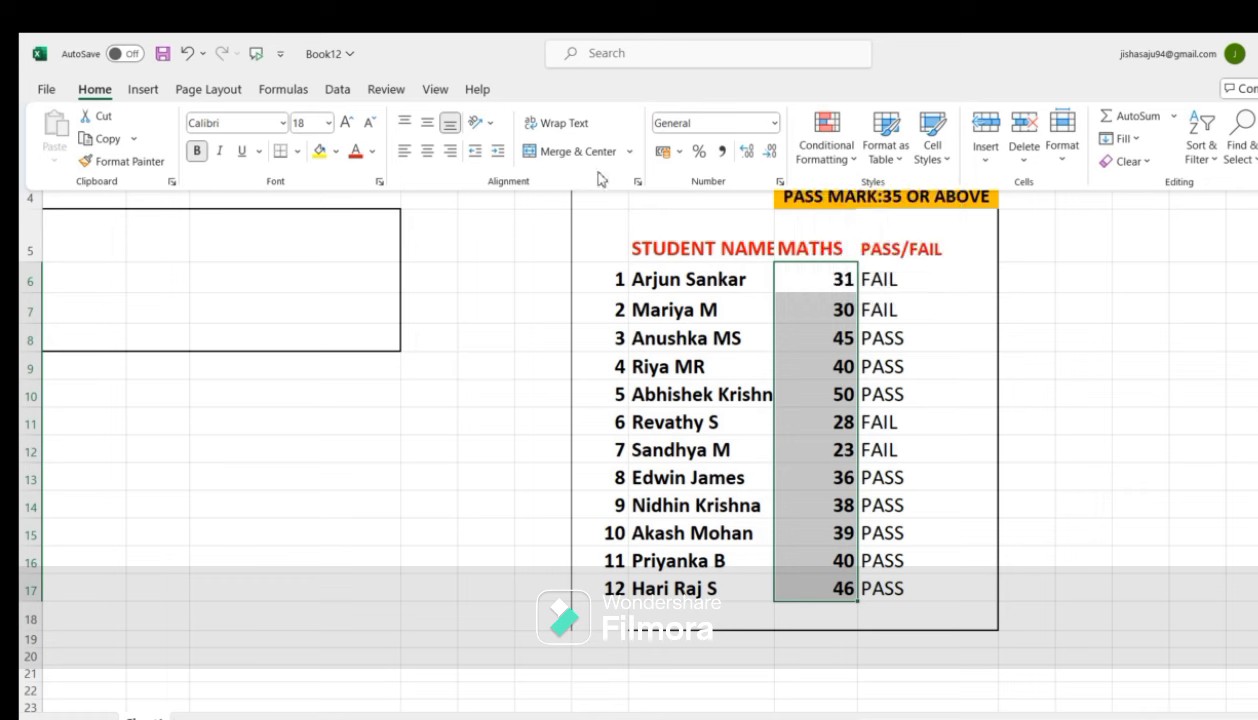
Step: Open Conditional Formatting to reach the Highlight Cells Rules options
click(822, 158)
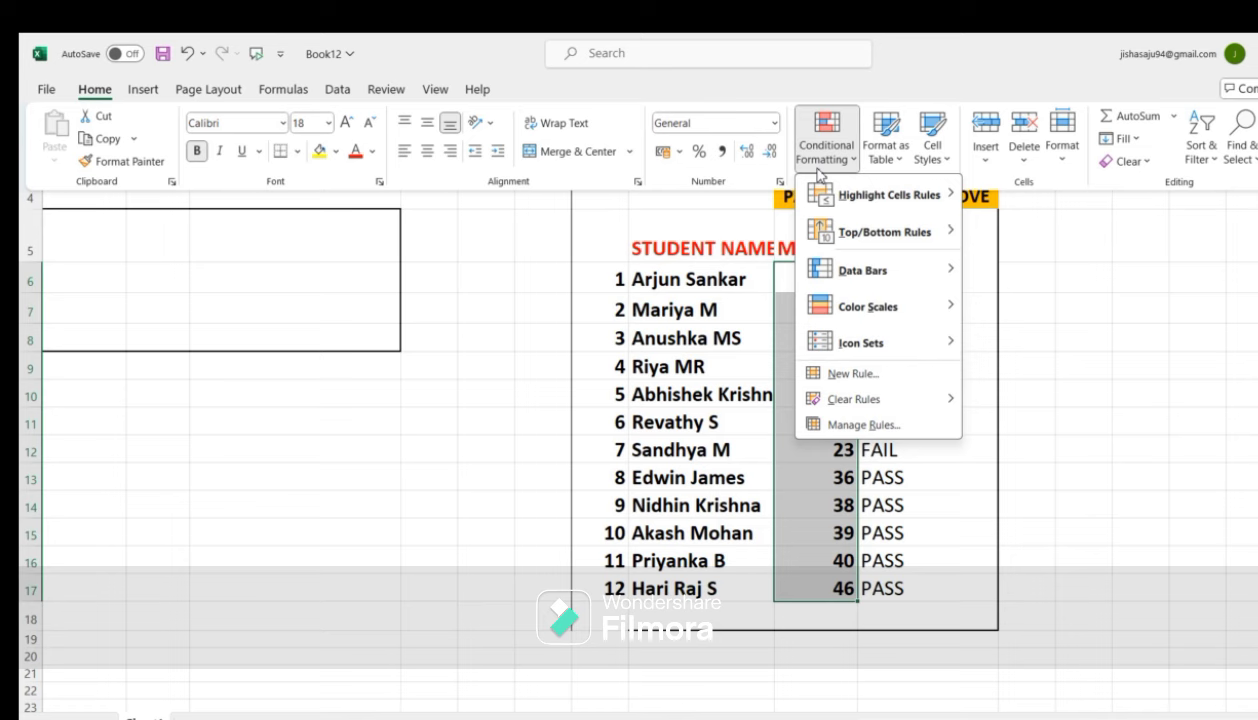
click(818, 121)
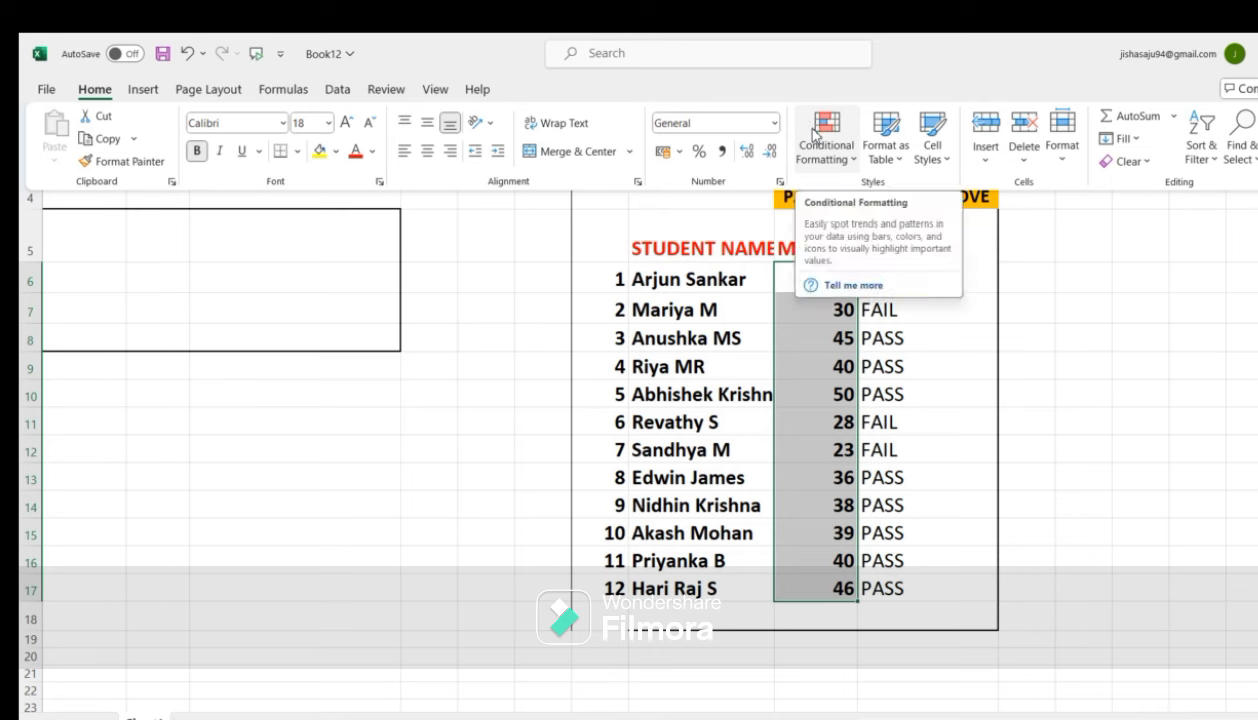
click(812, 136)
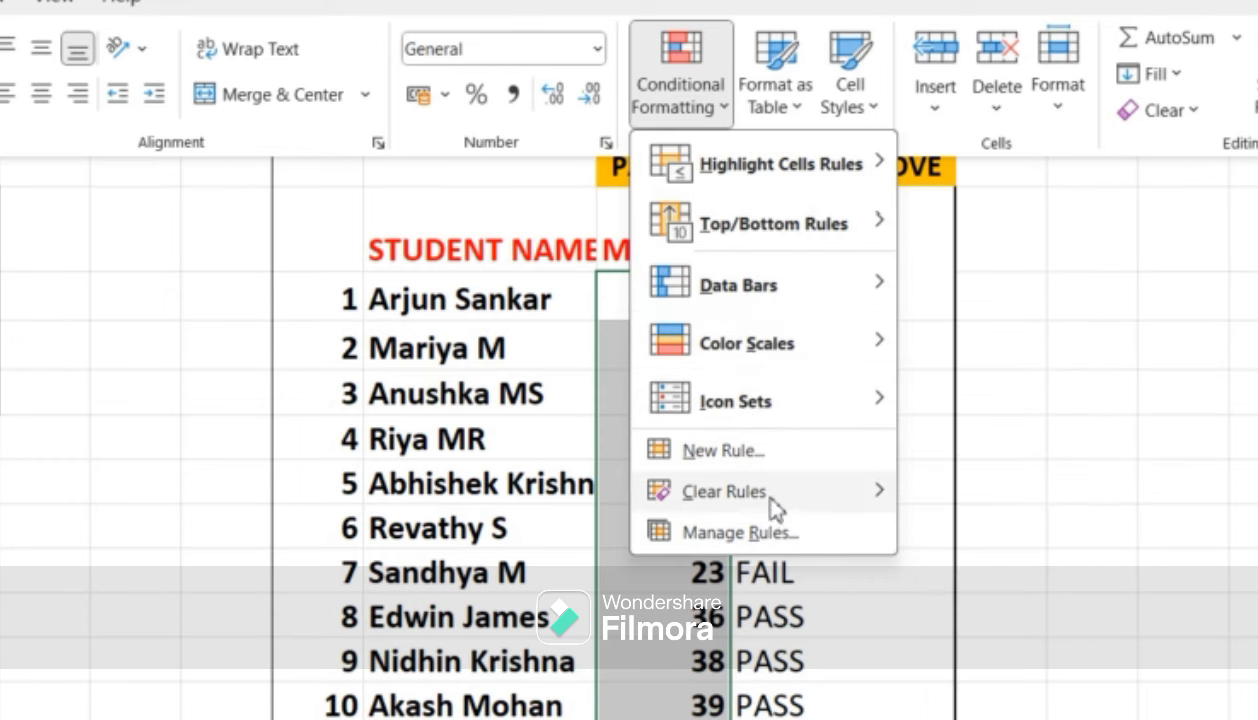
mouse_move(832, 121)
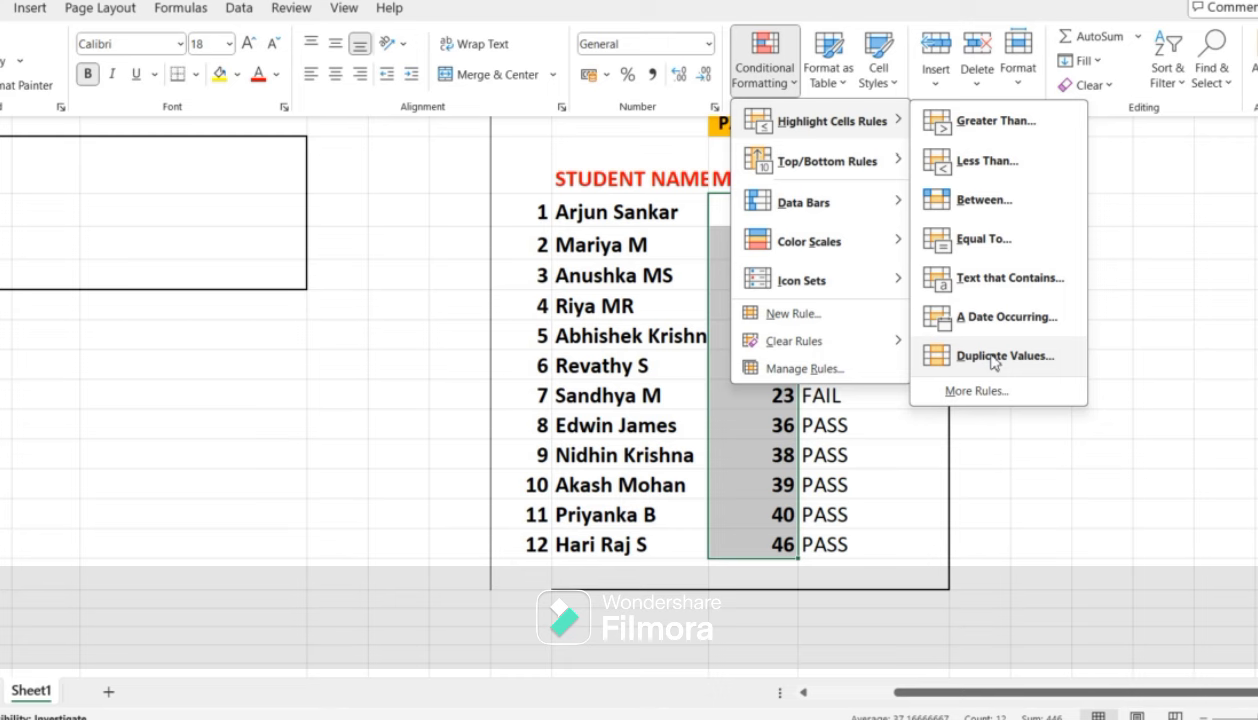
click(1008, 159)
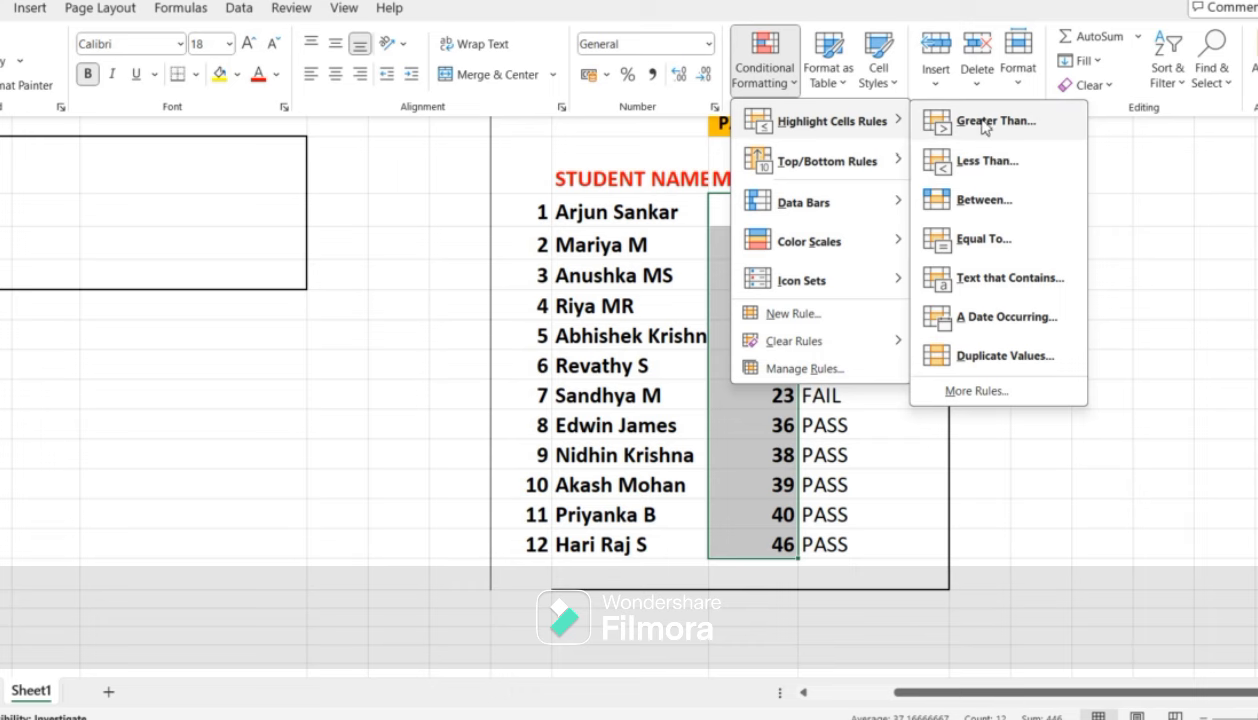
Step: Set up a Greater Than 35 rule using Yellow Fill with Dark Yellow Text
click(985, 122)
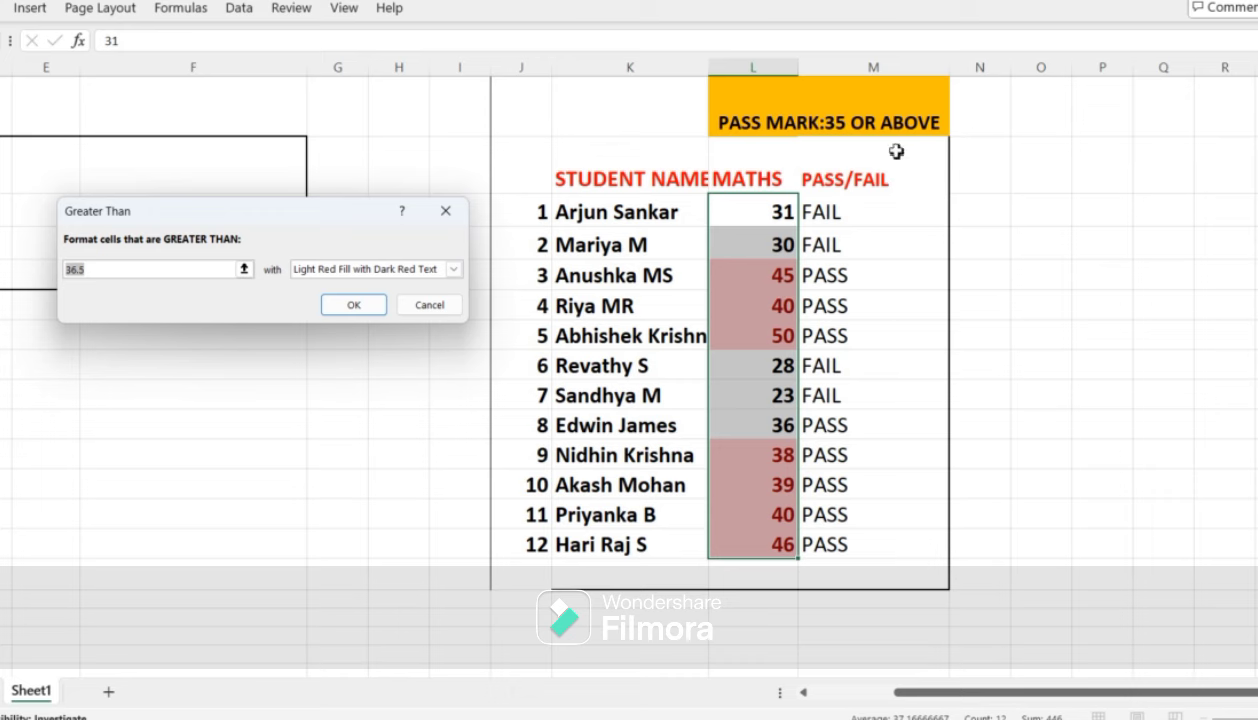
mouse_move(309, 214)
mouse_down()
mouse_move(806, 212)
mouse_move(841, 172)
mouse_up()
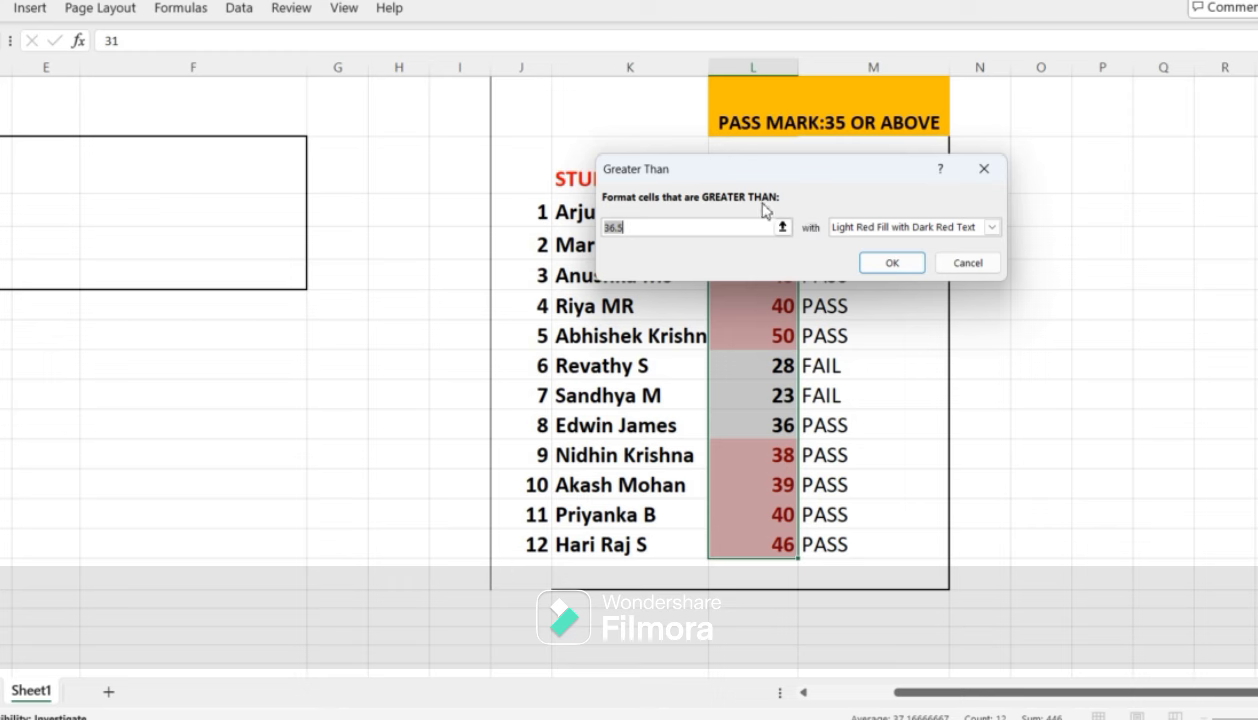
click(630, 227)
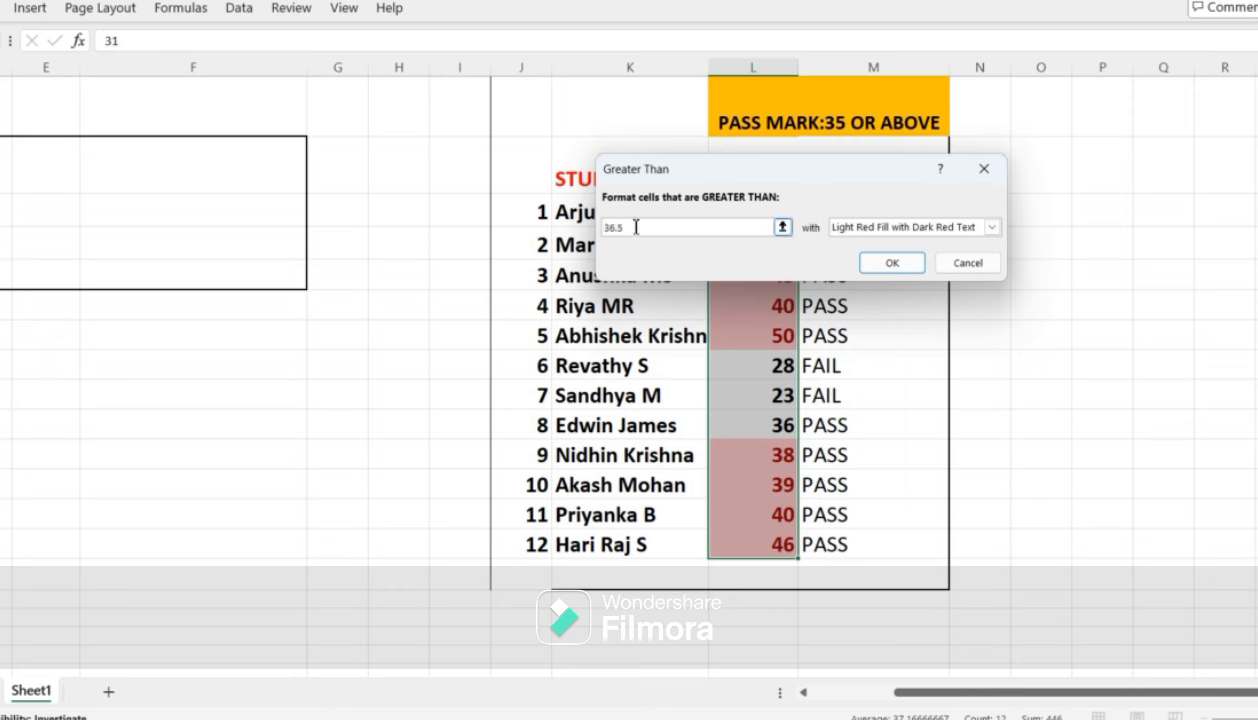
key(BackSpace)
key(BackSpace)
key(BackSpace)
key(BackSpace)
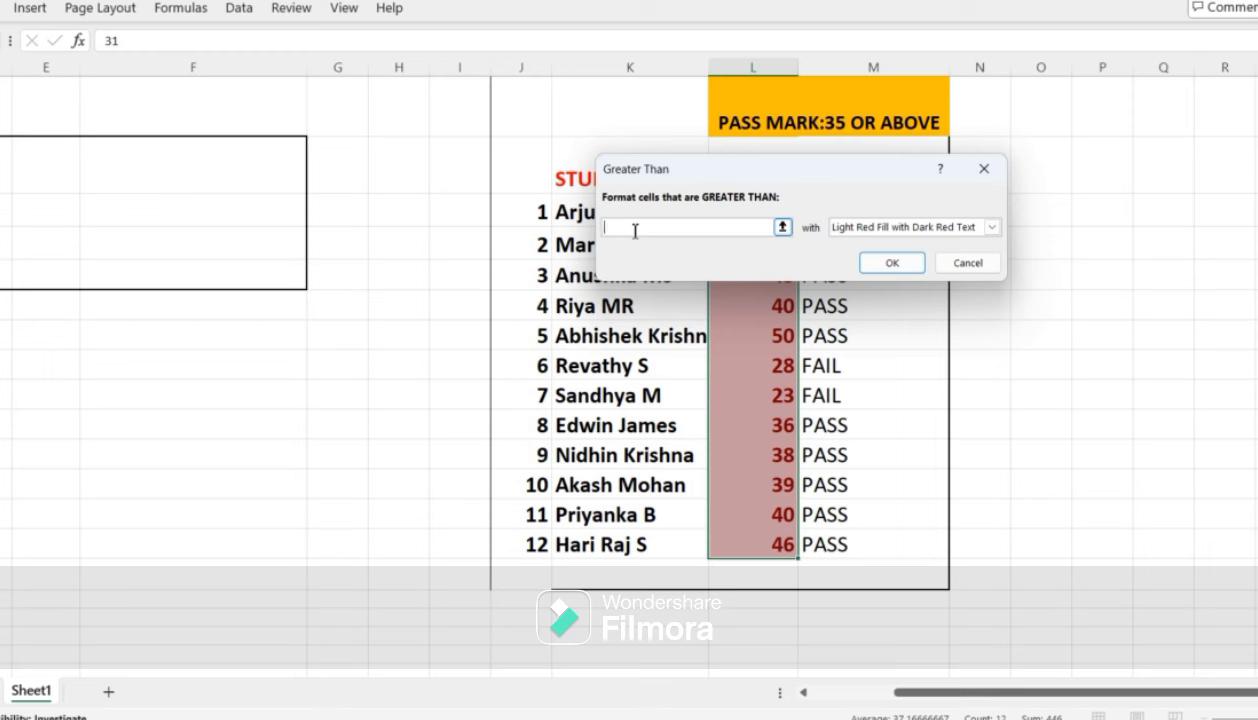
text(35)
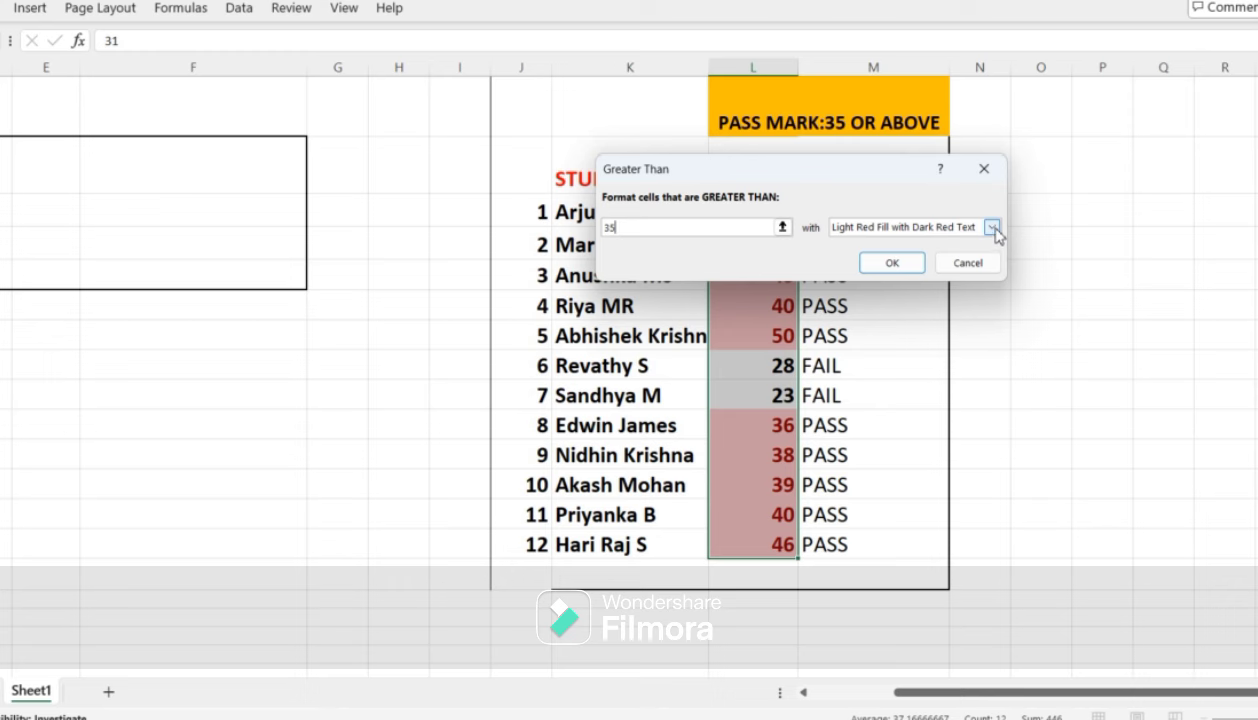
click(992, 229)
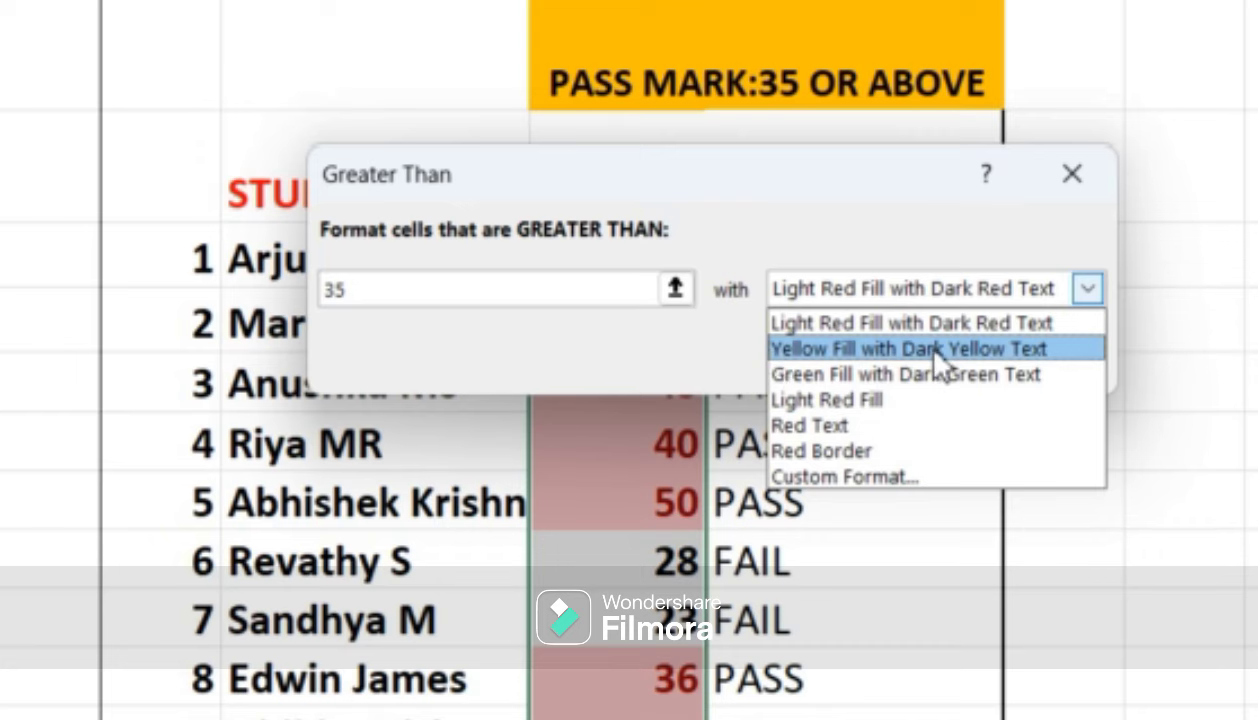
click(938, 350)
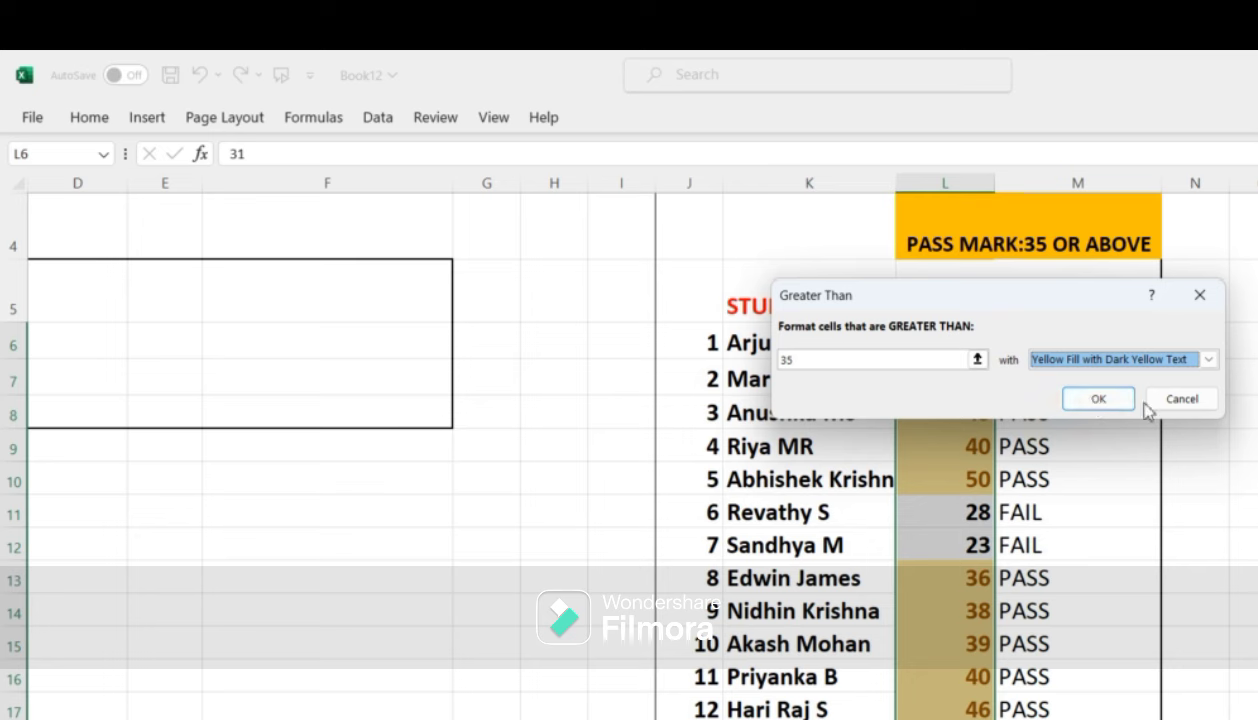
Step: Confirm the Greater Than 35 rule and check the highlighted marks from L8 to L17
click(1097, 400)
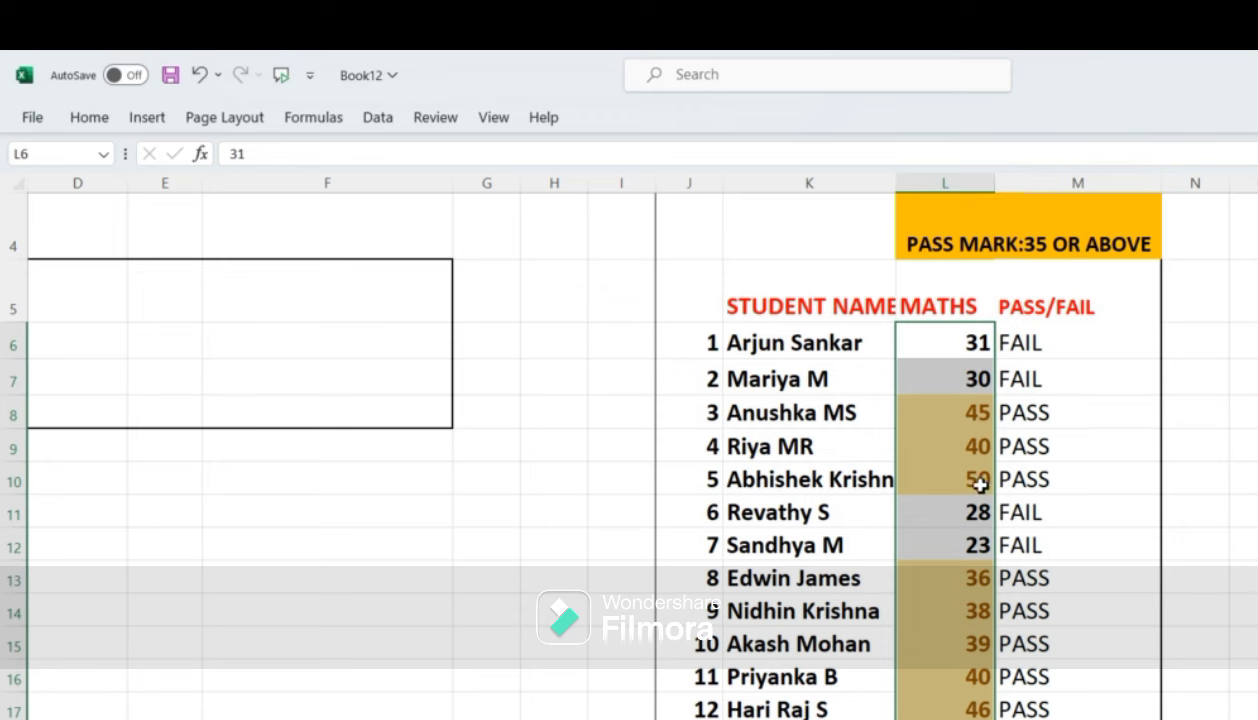
click(955, 414)
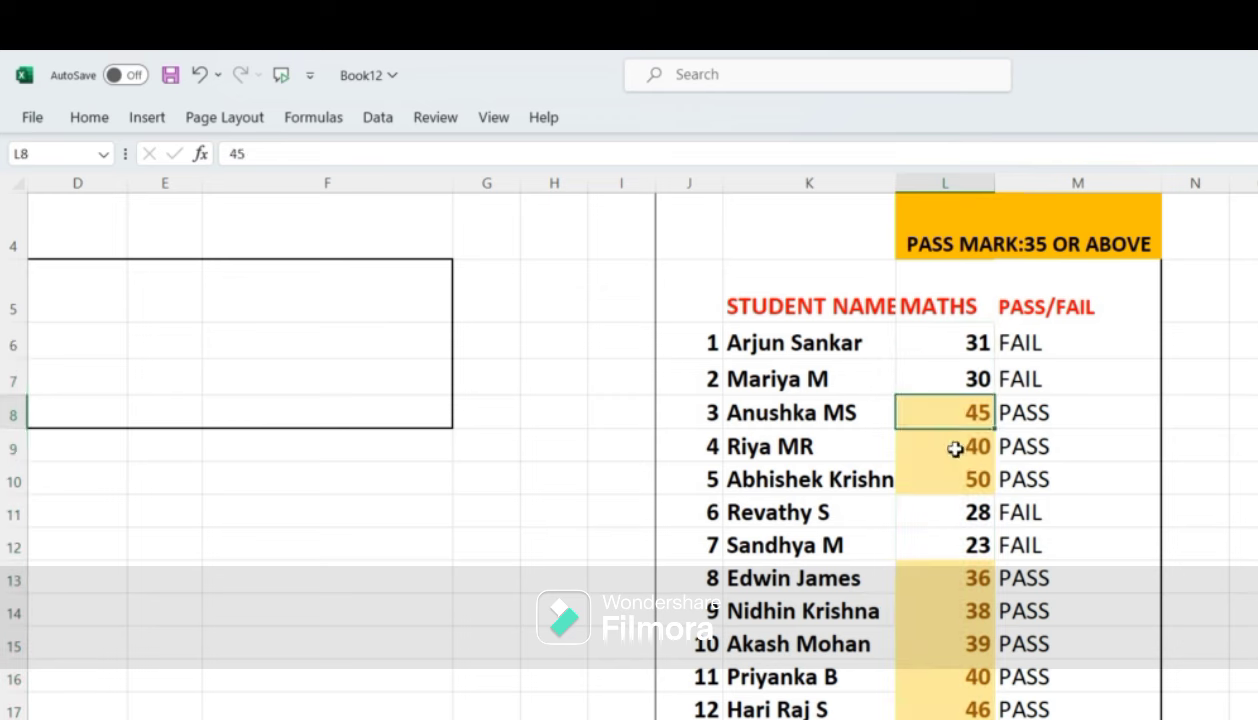
click(957, 446)
click(962, 478)
click(960, 582)
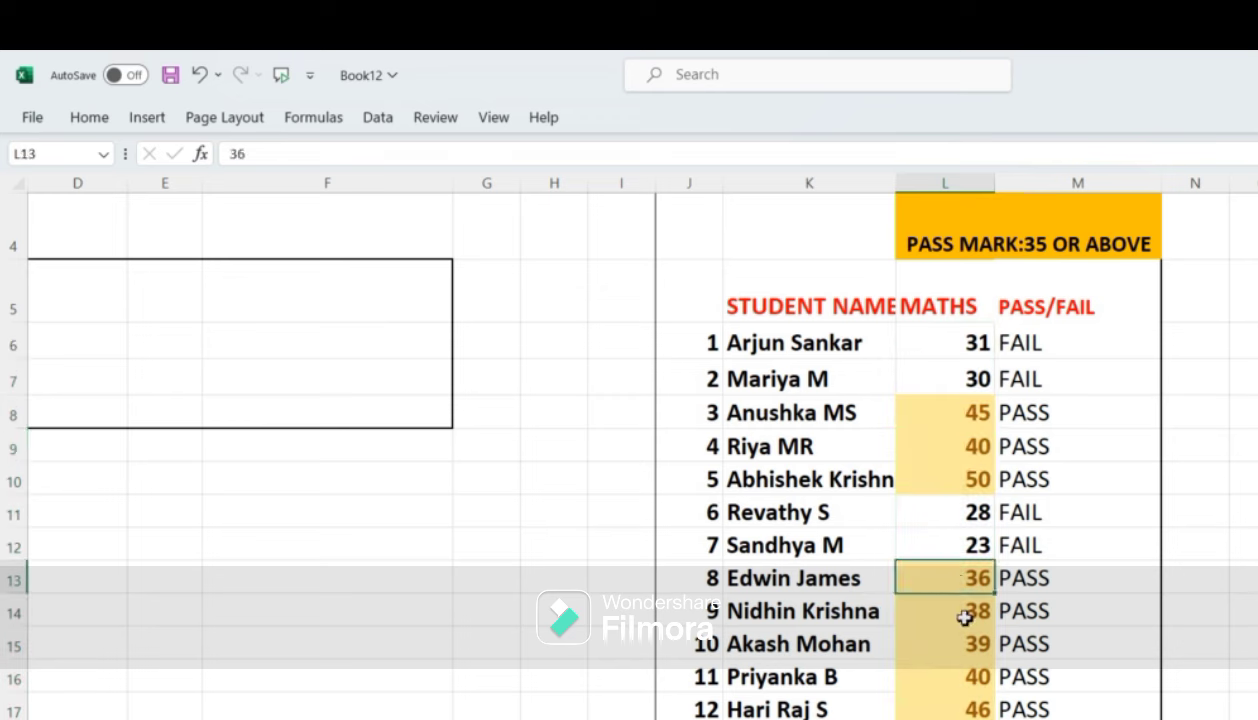
click(962, 612)
click(964, 644)
click(966, 676)
click(972, 708)
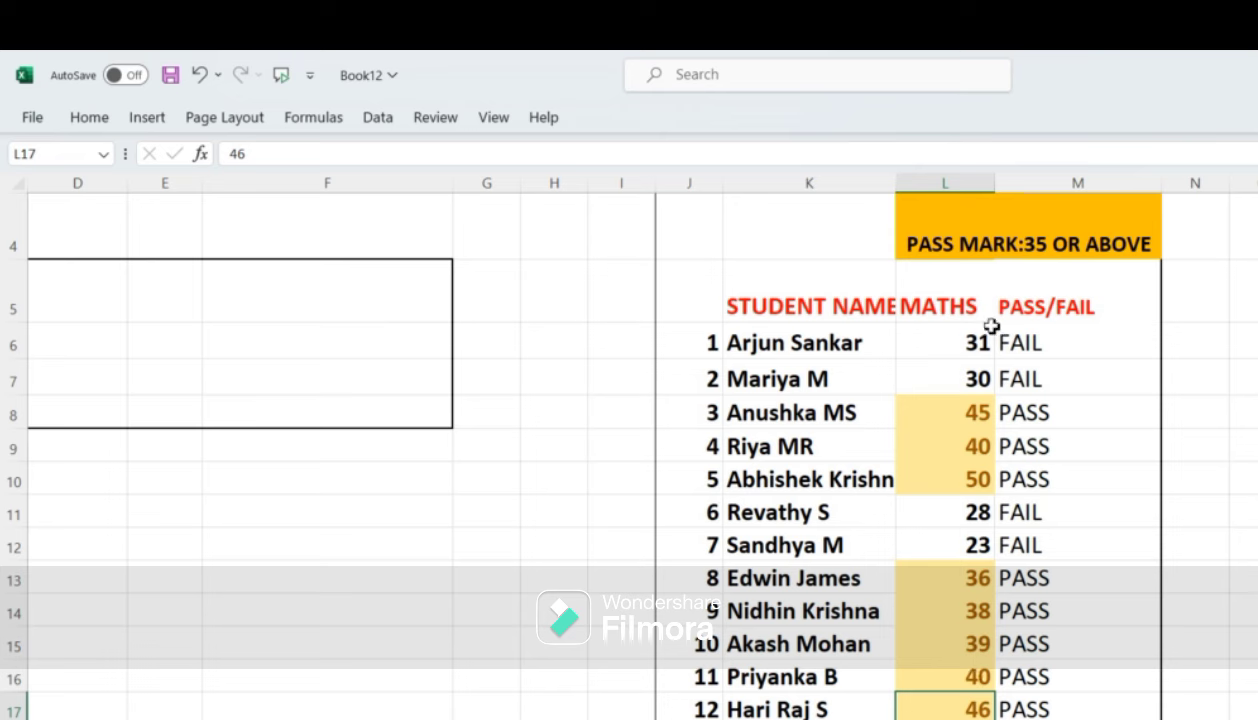
Step: Reselect MATHS marks L6:L17, inspecting the PASS/FAIL formula in M6
drag(965, 331, 977, 705)
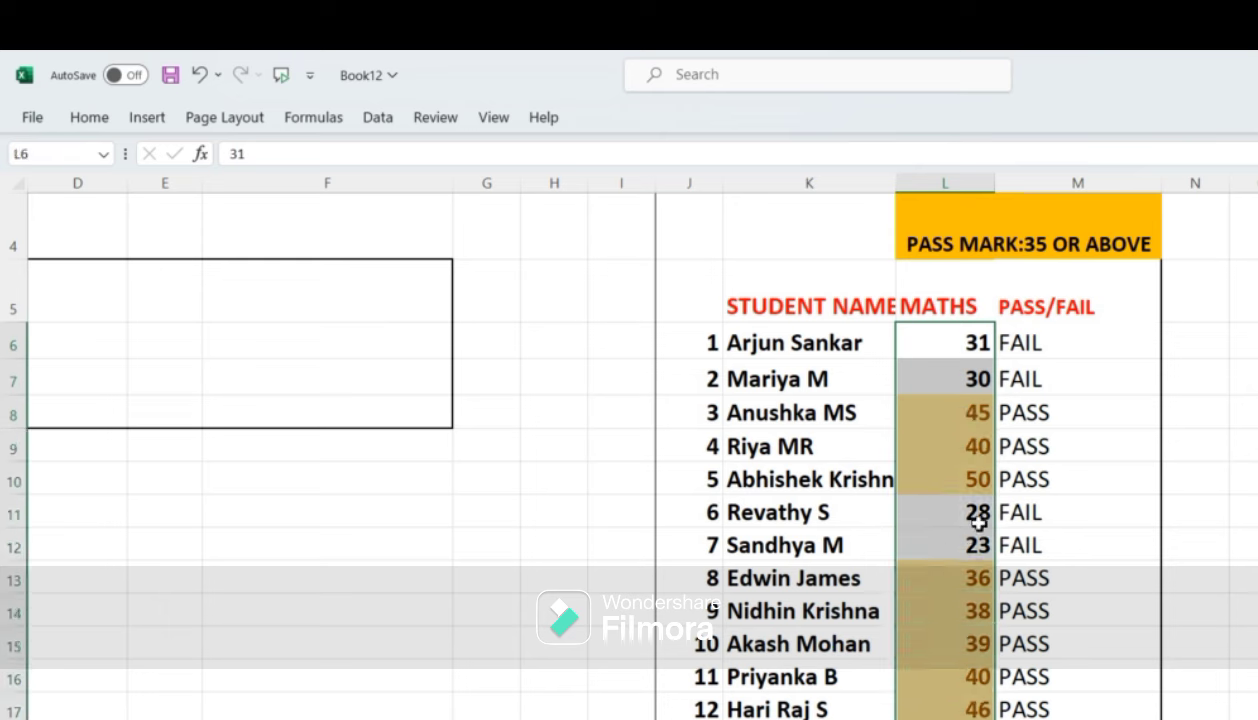
click(1123, 352)
drag(940, 342, 979, 700)
click(1078, 350)
drag(930, 341, 976, 708)
Step: Start a Less Than rule from Conditional Formatting's Highlight Cells Rules
click(88, 118)
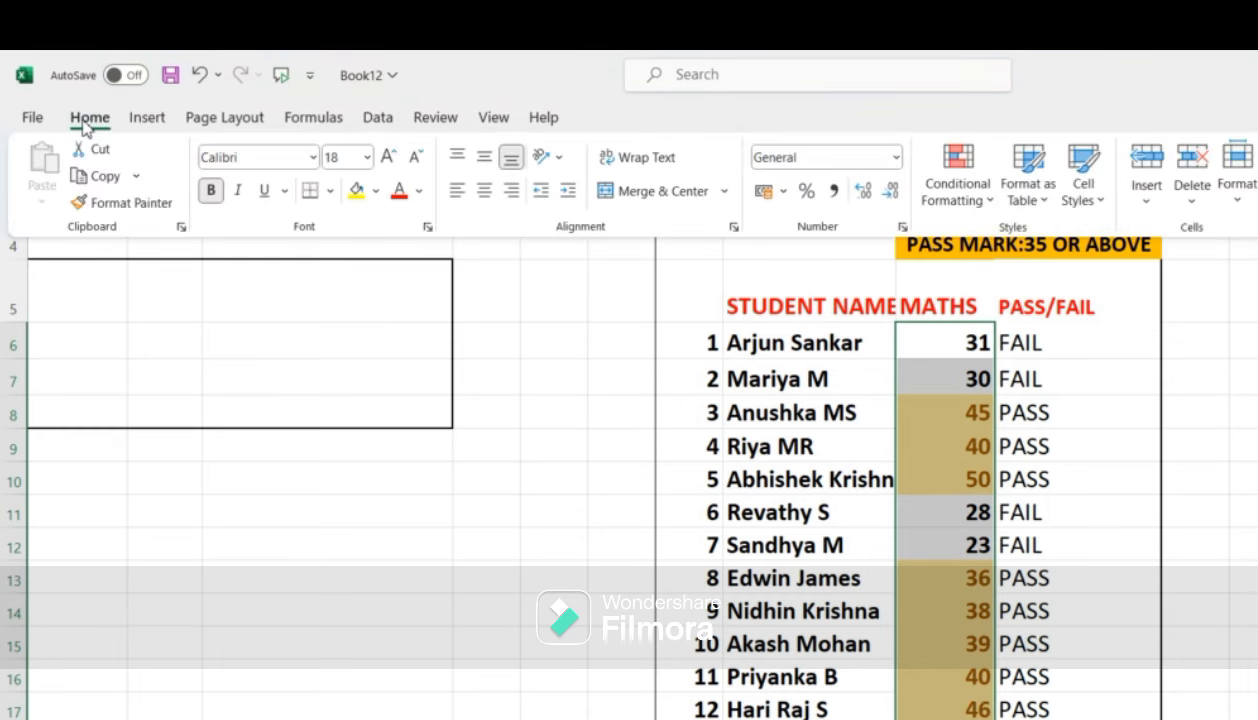
click(992, 205)
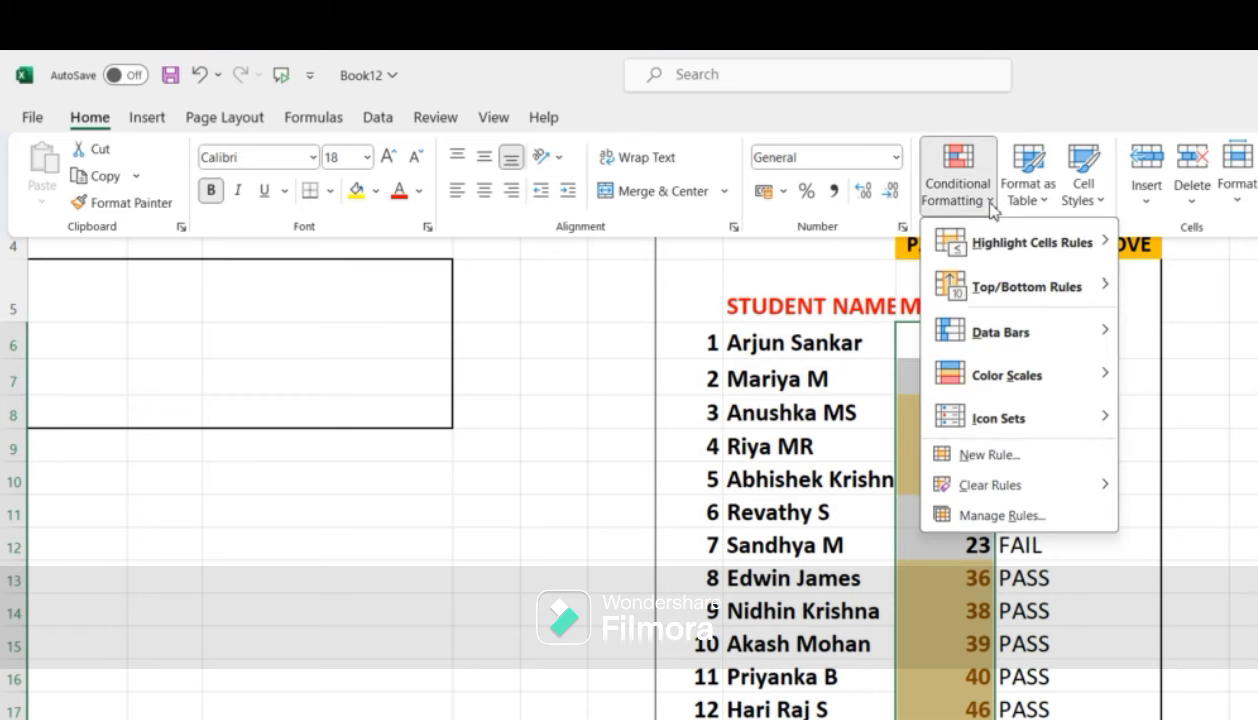
mouse_move(765, 196)
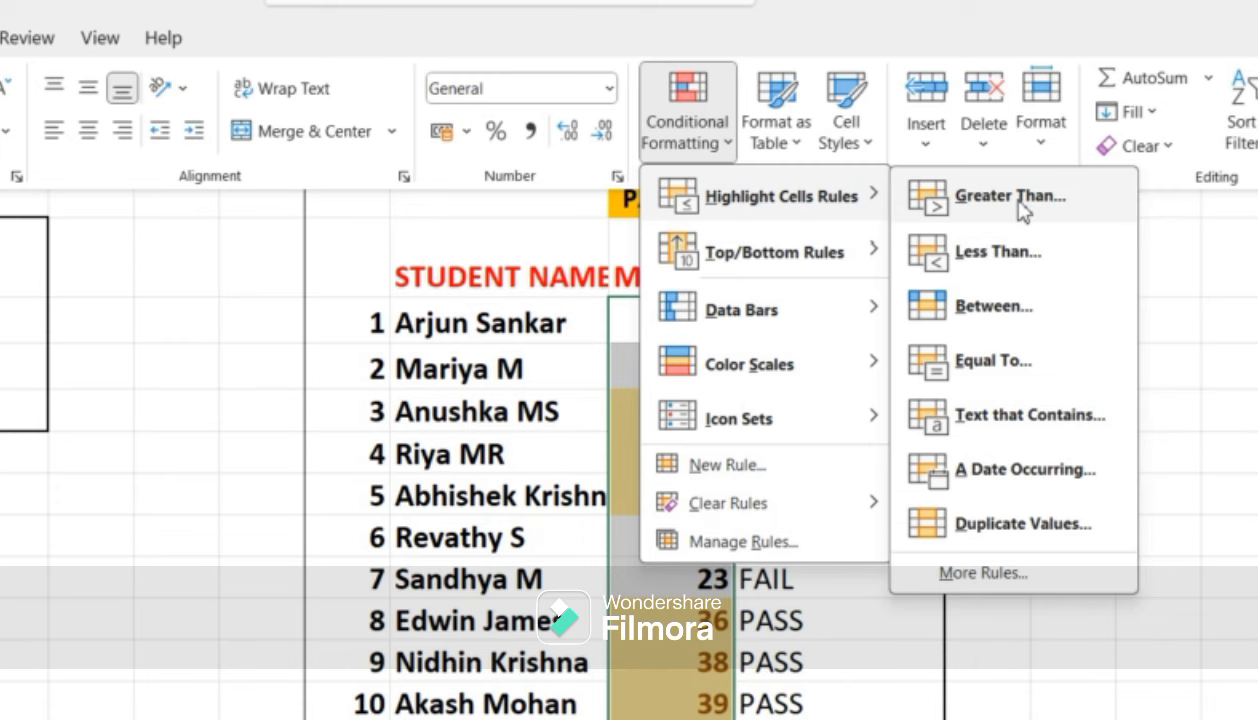
click(1011, 262)
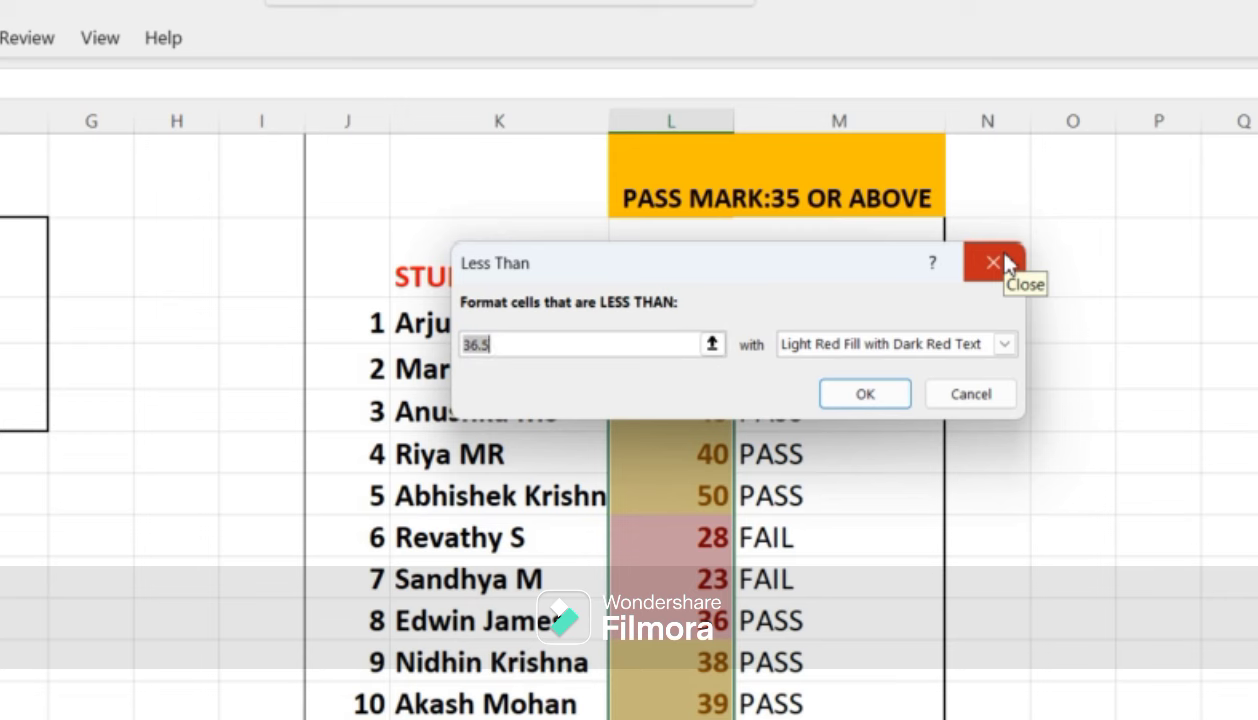
Step: Set the Less Than threshold to 35 and choose Custom Format for its highlight
click(514, 346)
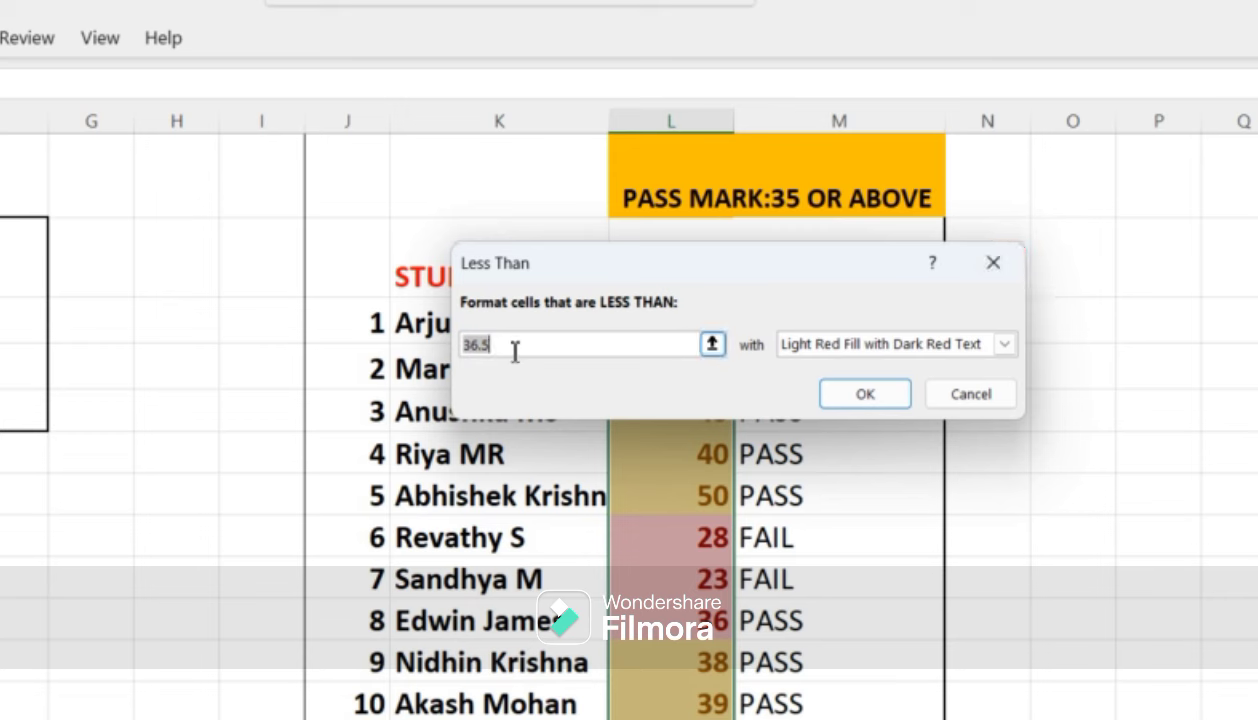
text(35)
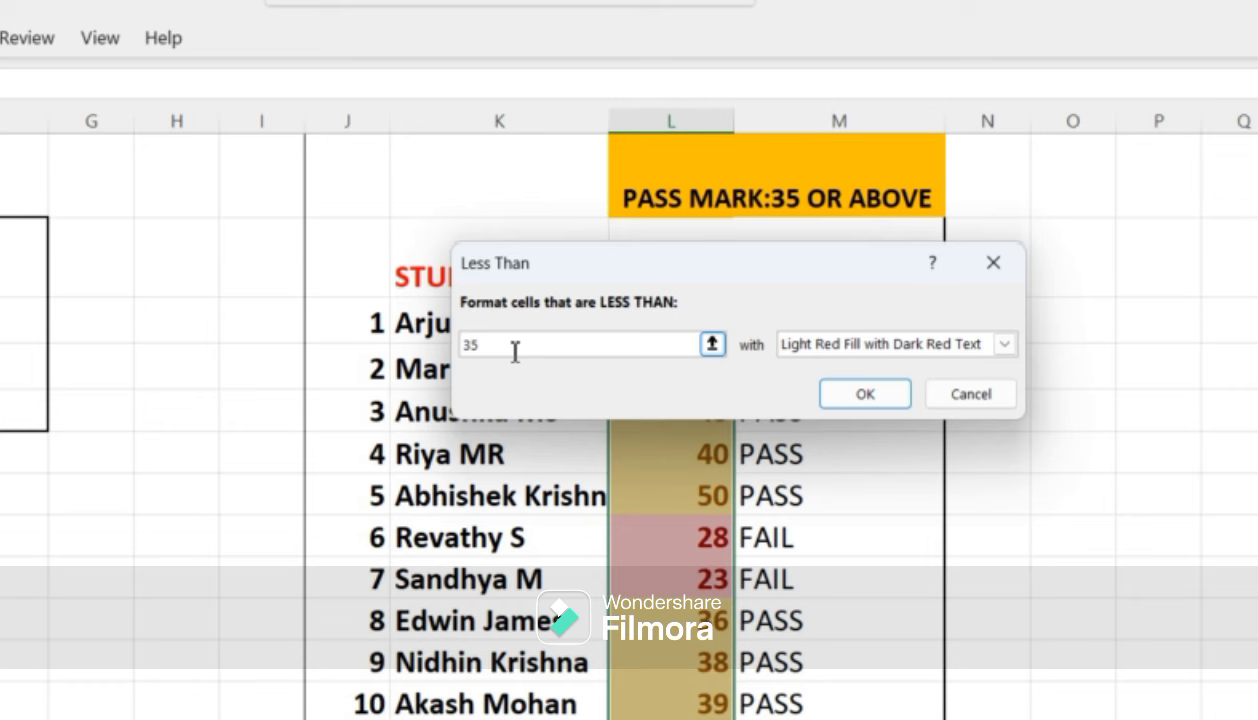
click(1004, 344)
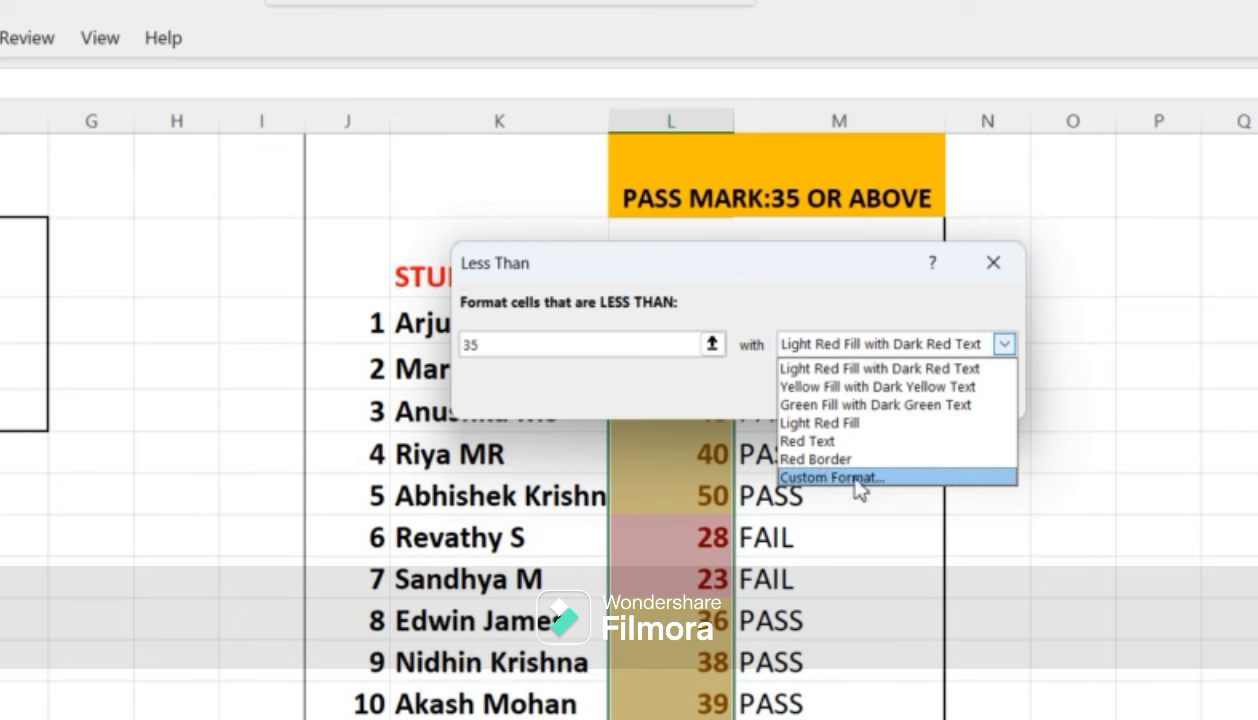
click(853, 480)
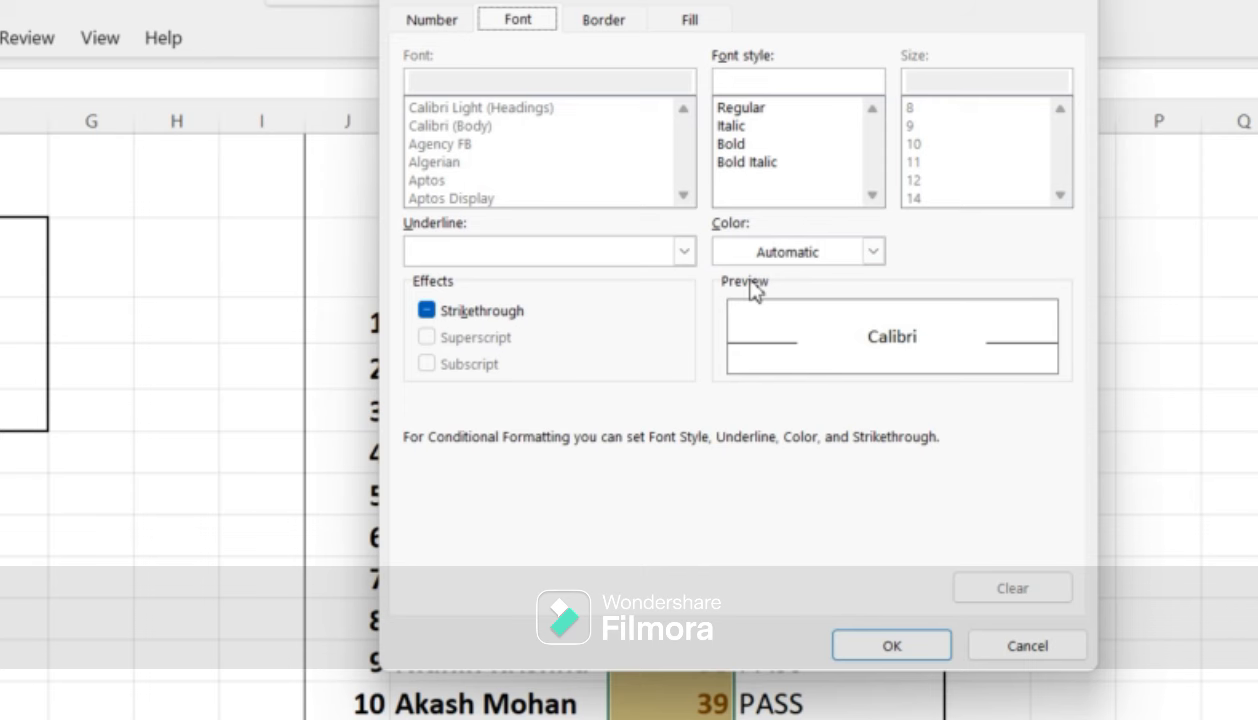
Step: Choose a purple background fill as the custom format for the Less Than 35 rule
click(688, 26)
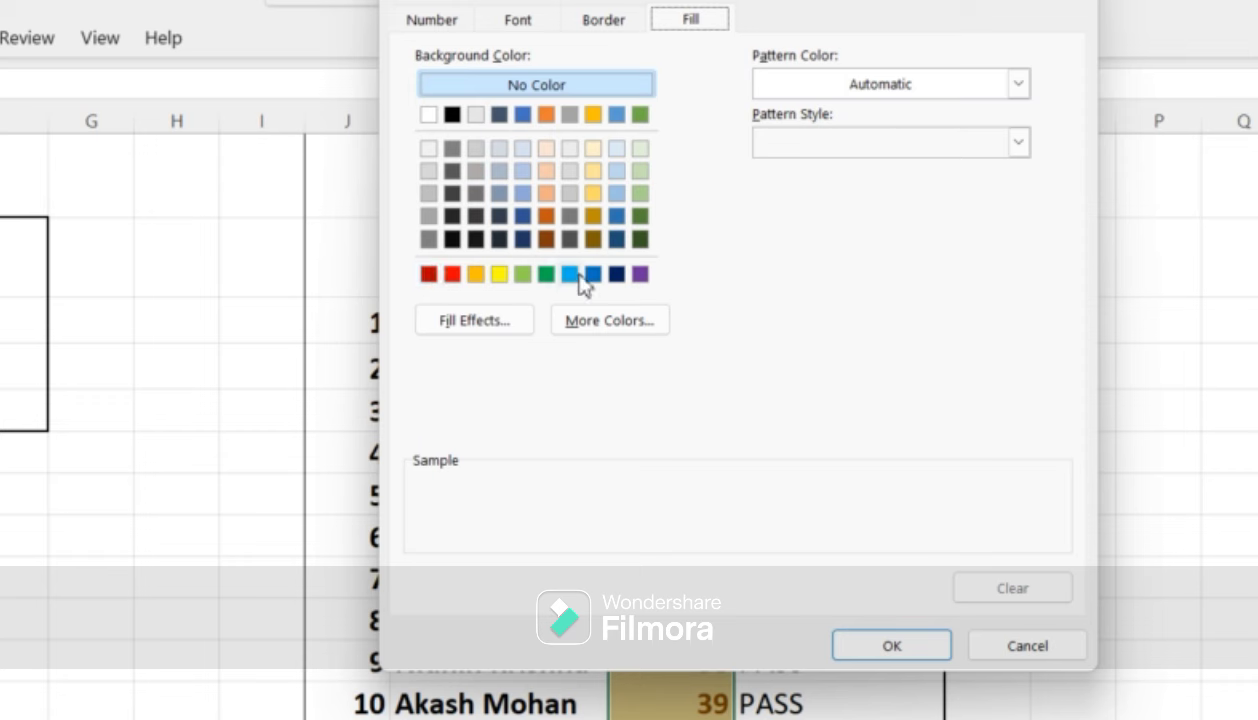
click(640, 274)
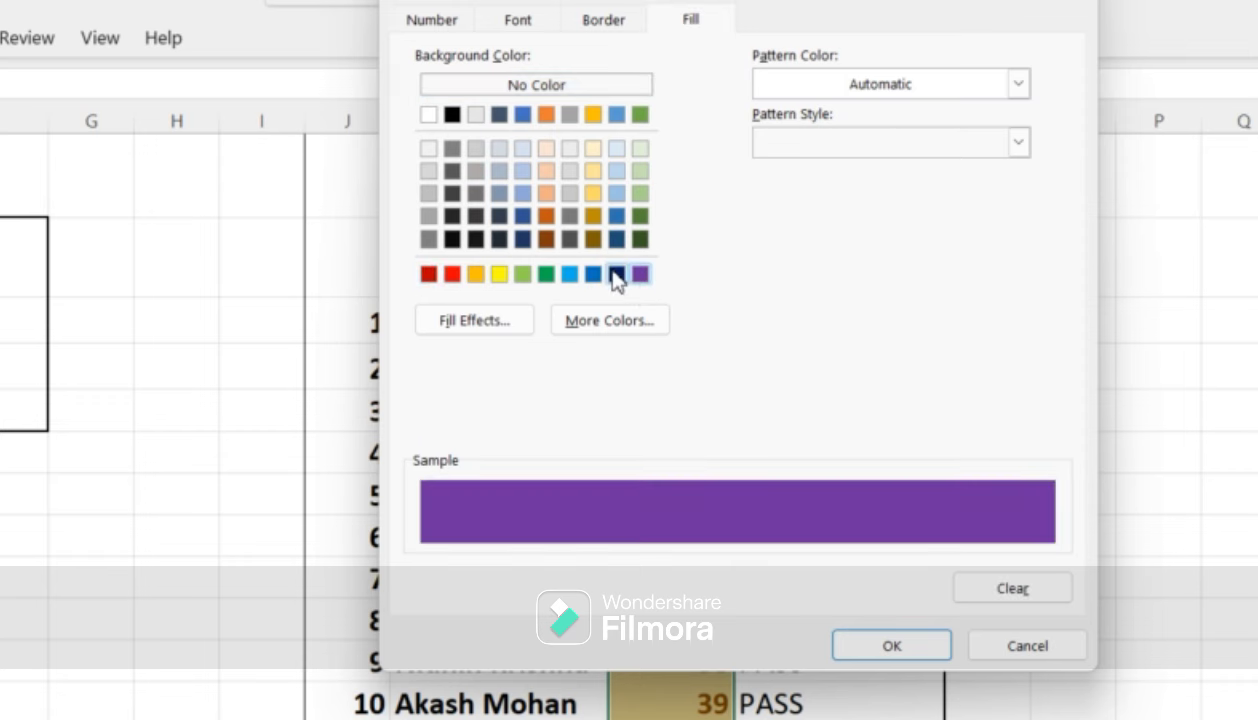
click(616, 274)
click(638, 274)
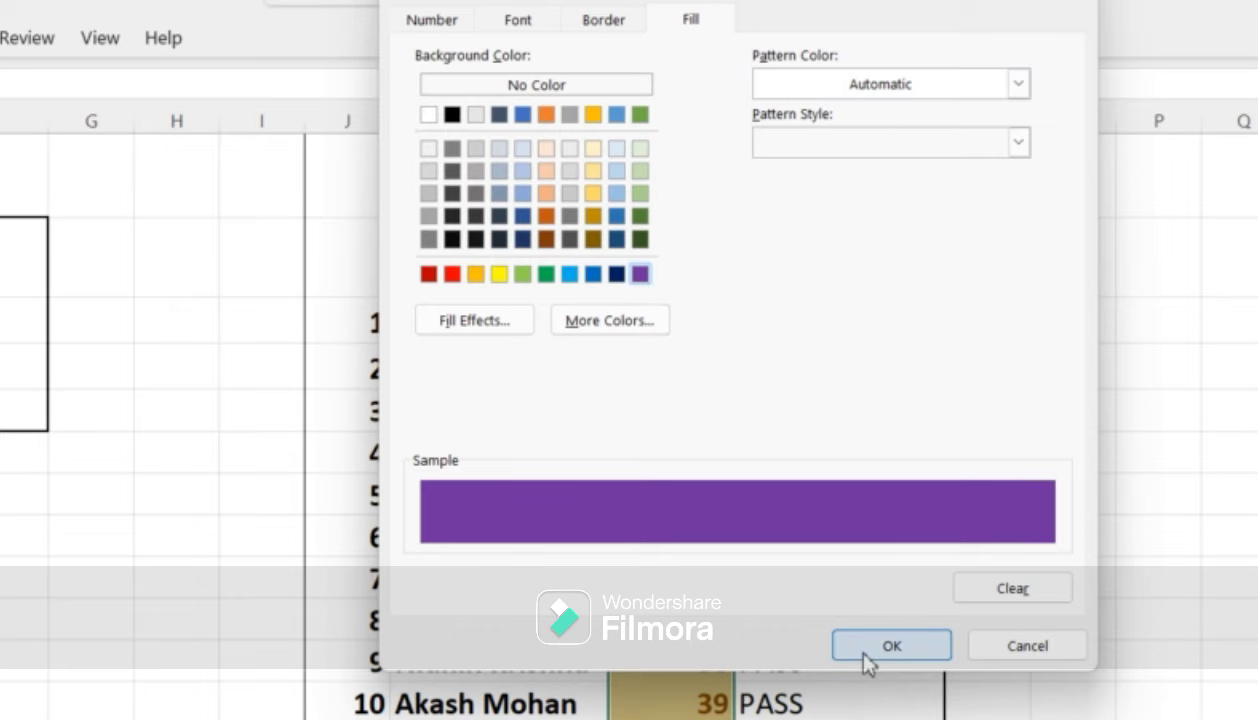
click(850, 645)
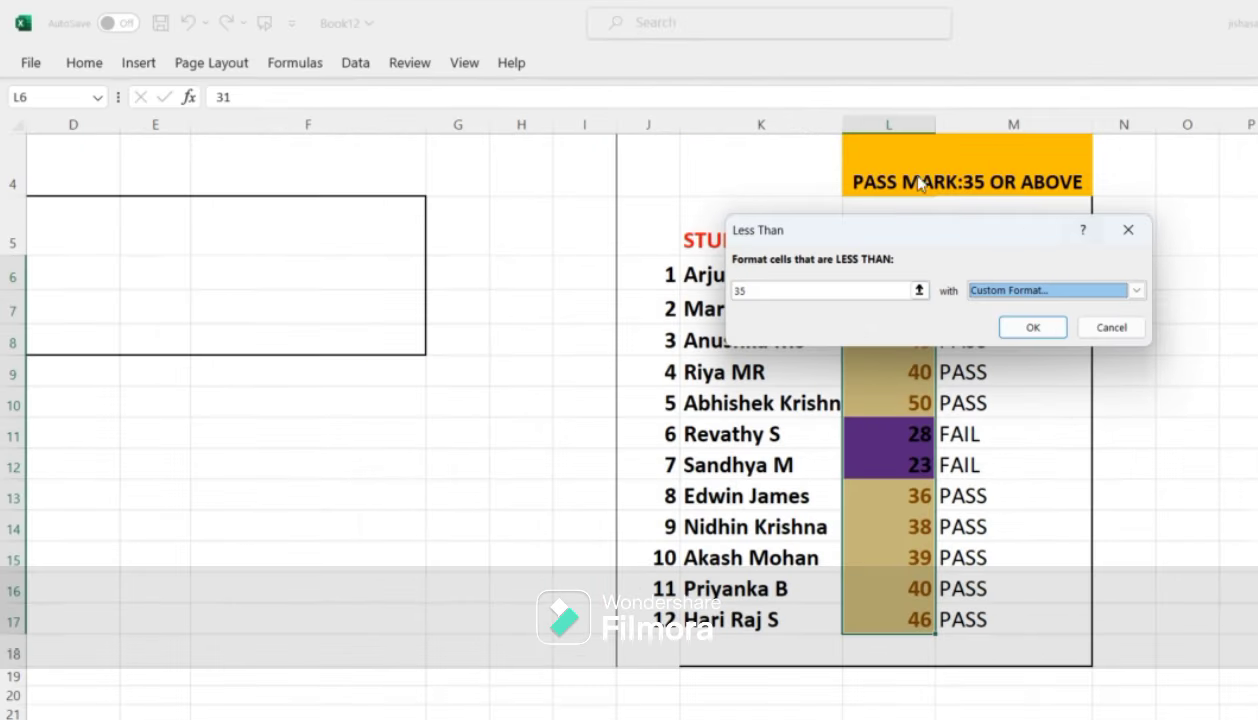
Step: Apply the Less Than 35 rule so 31, 30, 28 and 23 turn purple, then deselect
click(1020, 328)
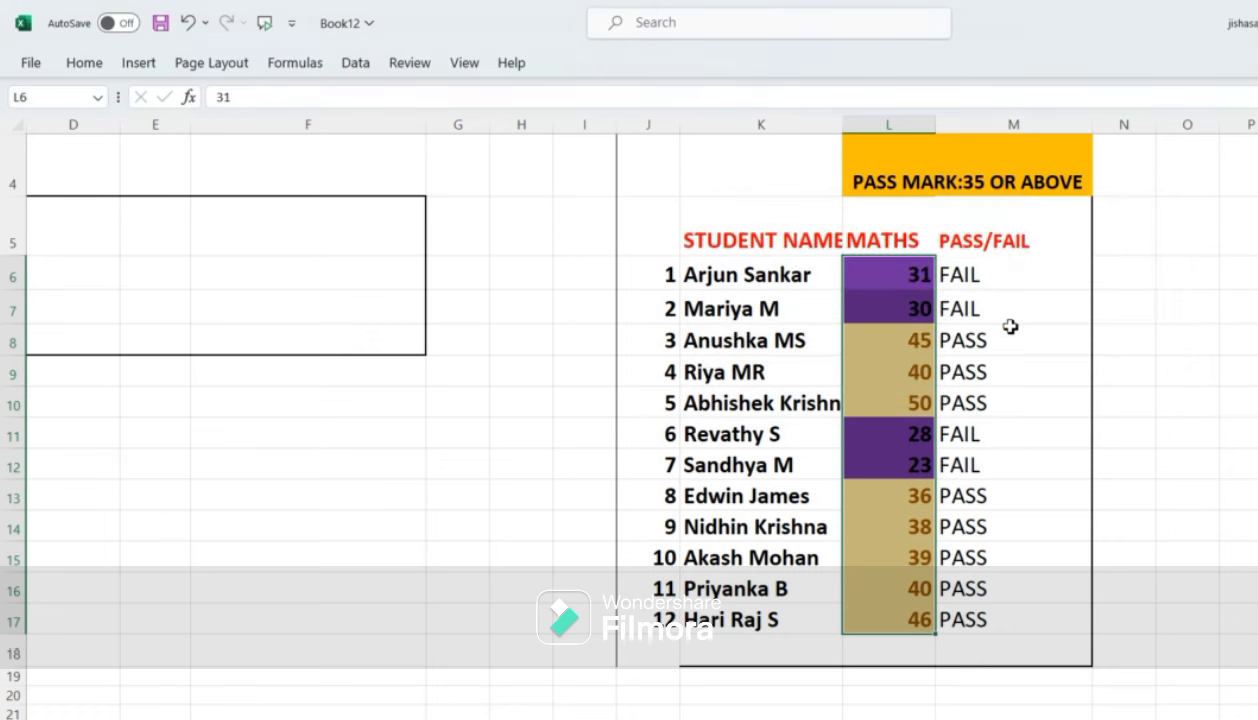
click(903, 275)
click(895, 308)
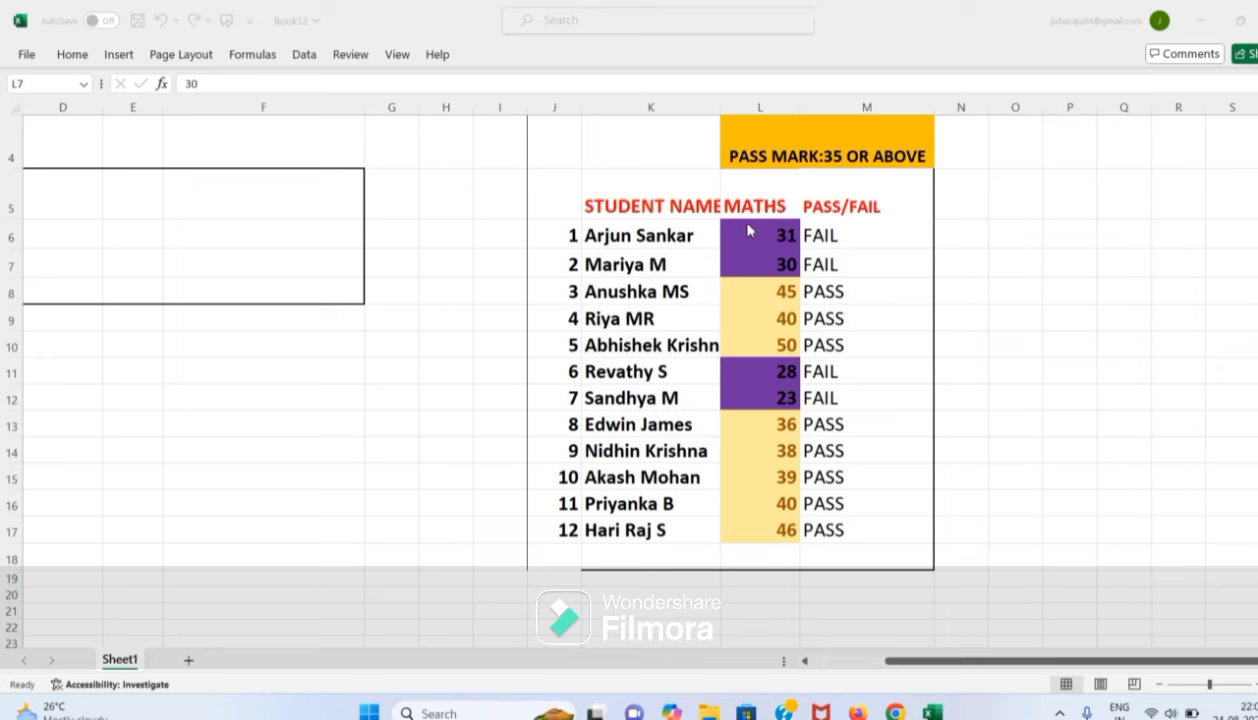
Step: Select the twelve MATHS marks and clear conditional formatting rules from the entire sheet
click(848, 396)
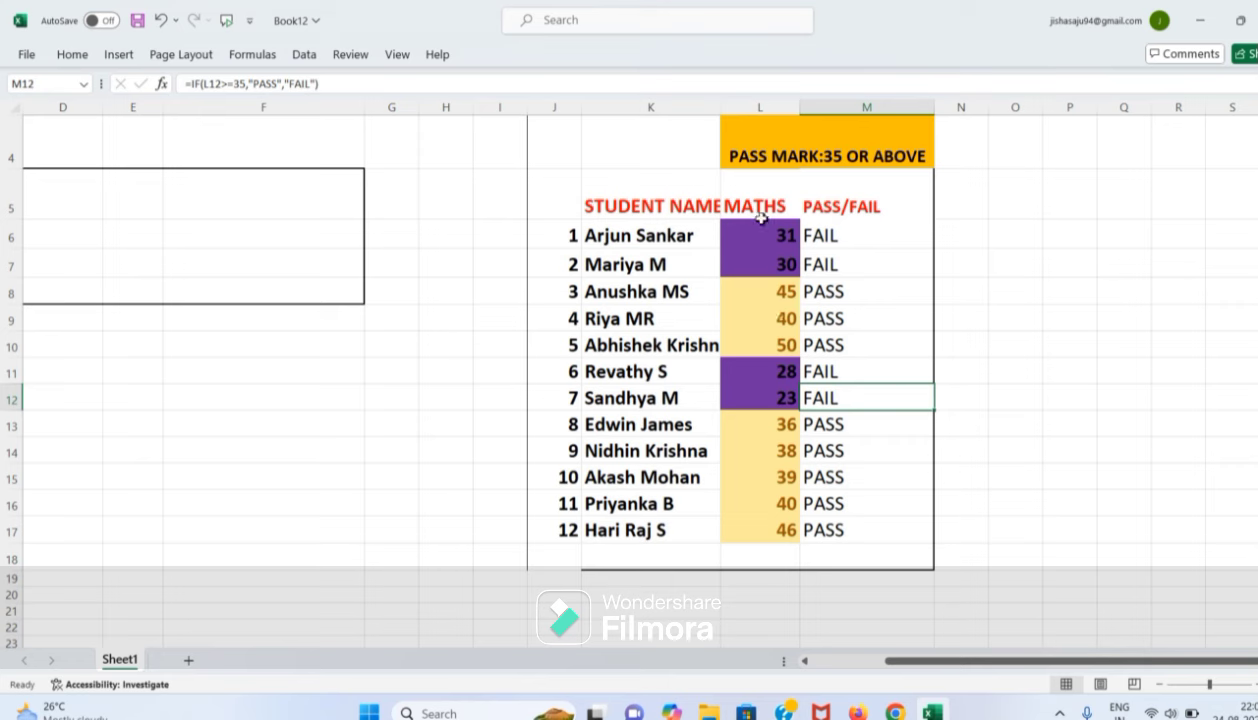
drag(757, 228, 770, 527)
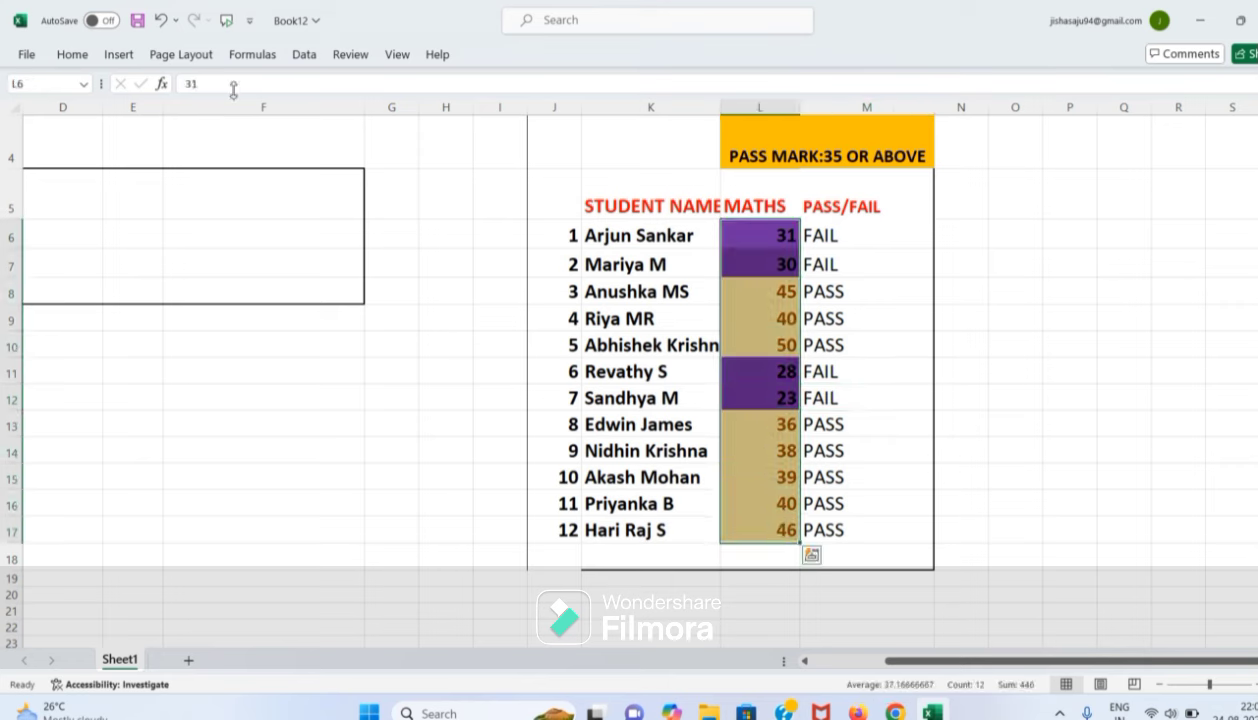
click(75, 57)
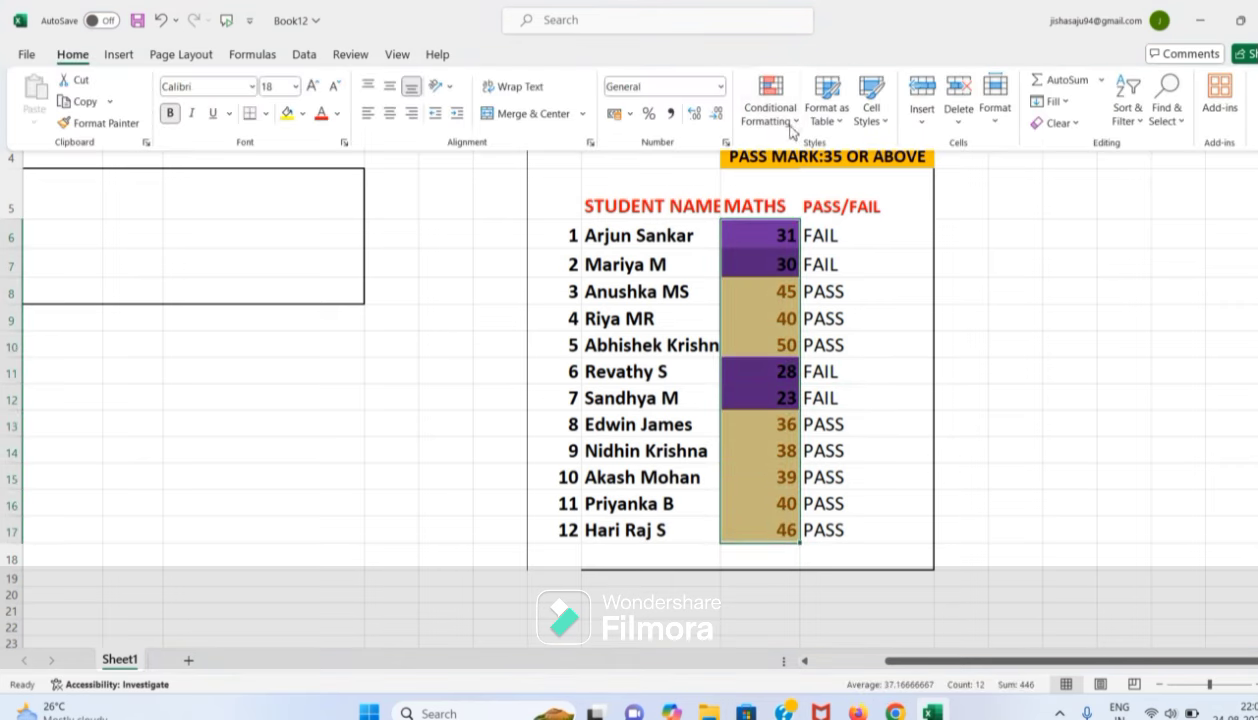
click(799, 122)
mouse_move(797, 349)
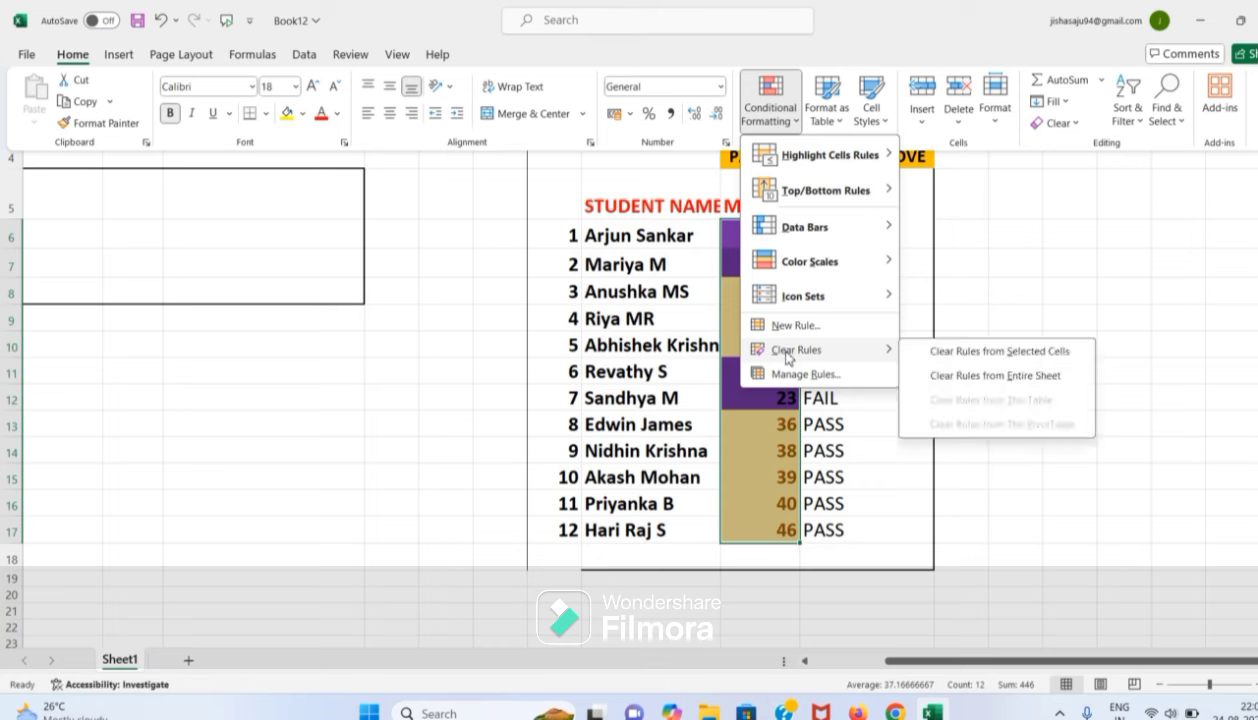
click(983, 374)
click(980, 345)
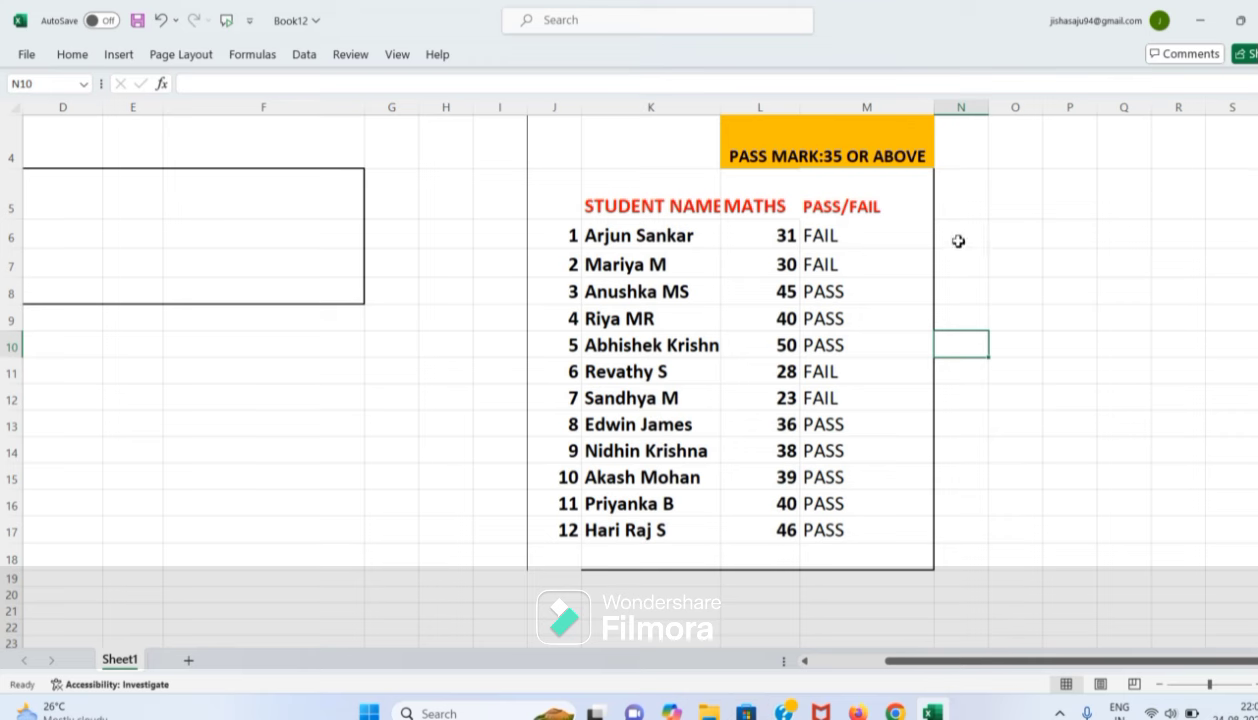
Step: Select the MATHS marks, then click away to deselect them
mouse_move(778, 245)
mouse_down()
mouse_move(758, 234)
mouse_move(778, 530)
mouse_up()
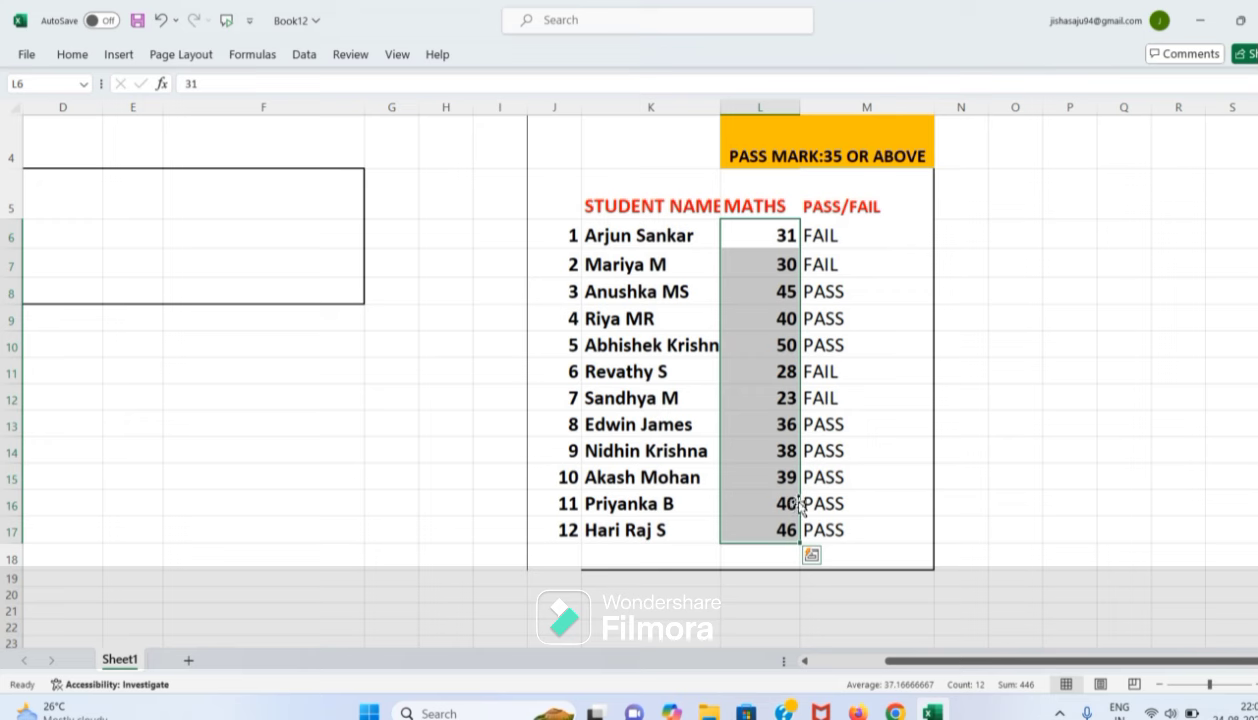
click(882, 340)
click(785, 240)
click(882, 252)
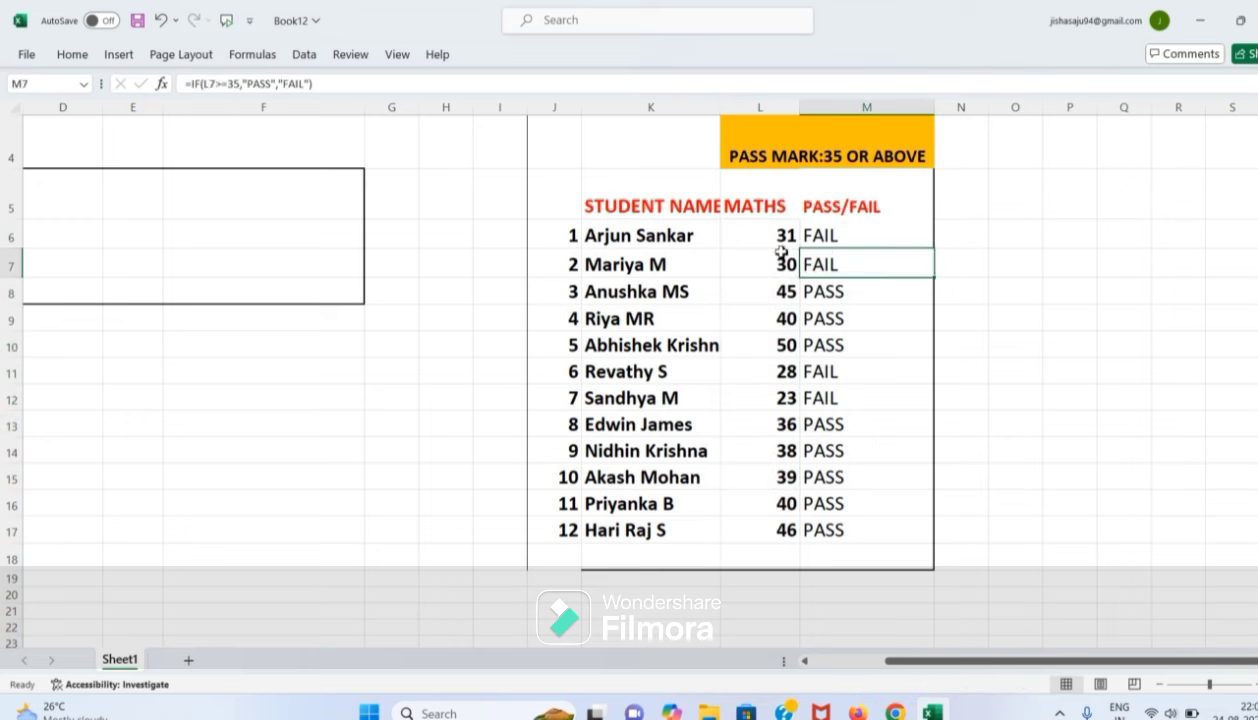
click(784, 242)
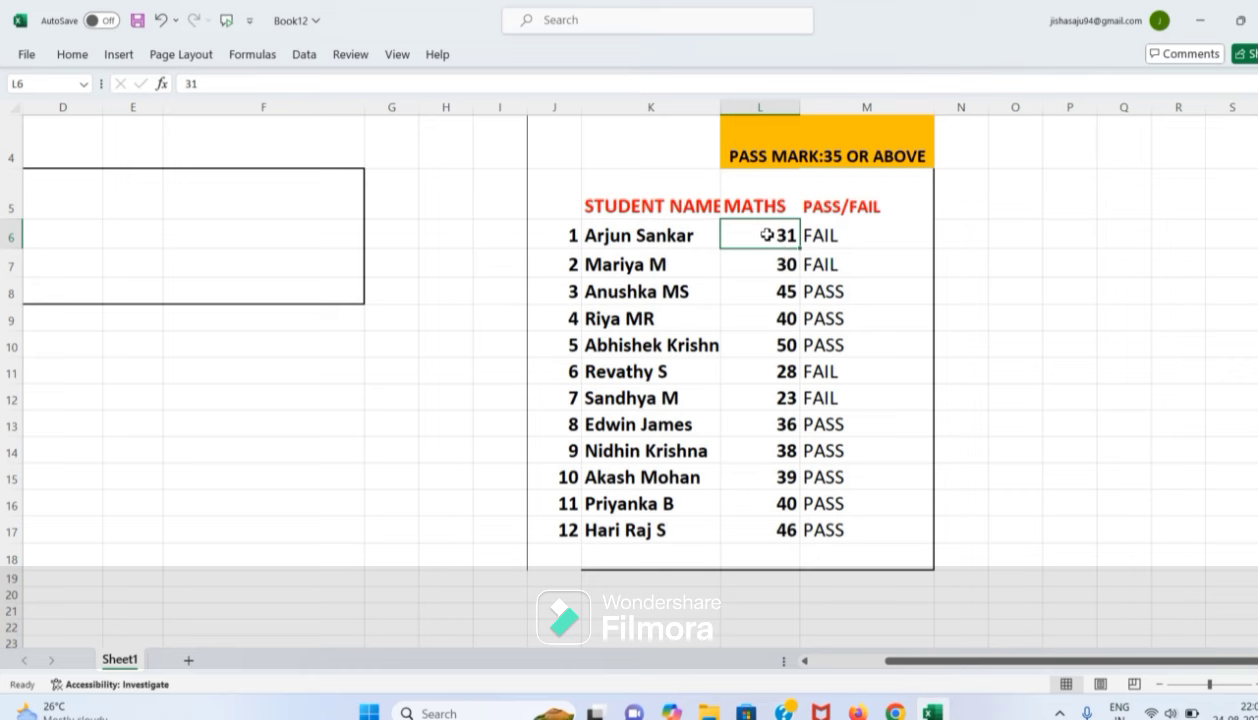
Step: Select marks L6:L16 and bring up the Conditional Formatting menu
mouse_move(758, 228)
mouse_down()
mouse_move(762, 450)
mouse_move(784, 532)
mouse_up()
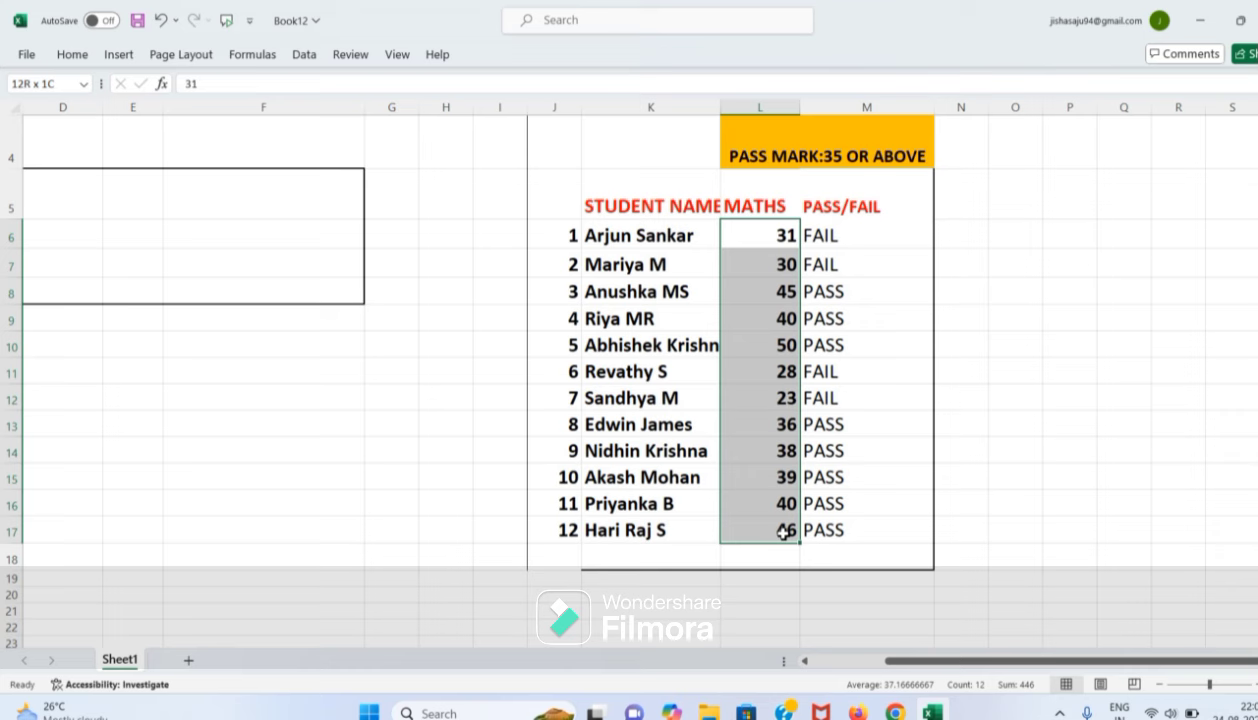
drag(784, 532, 784, 517)
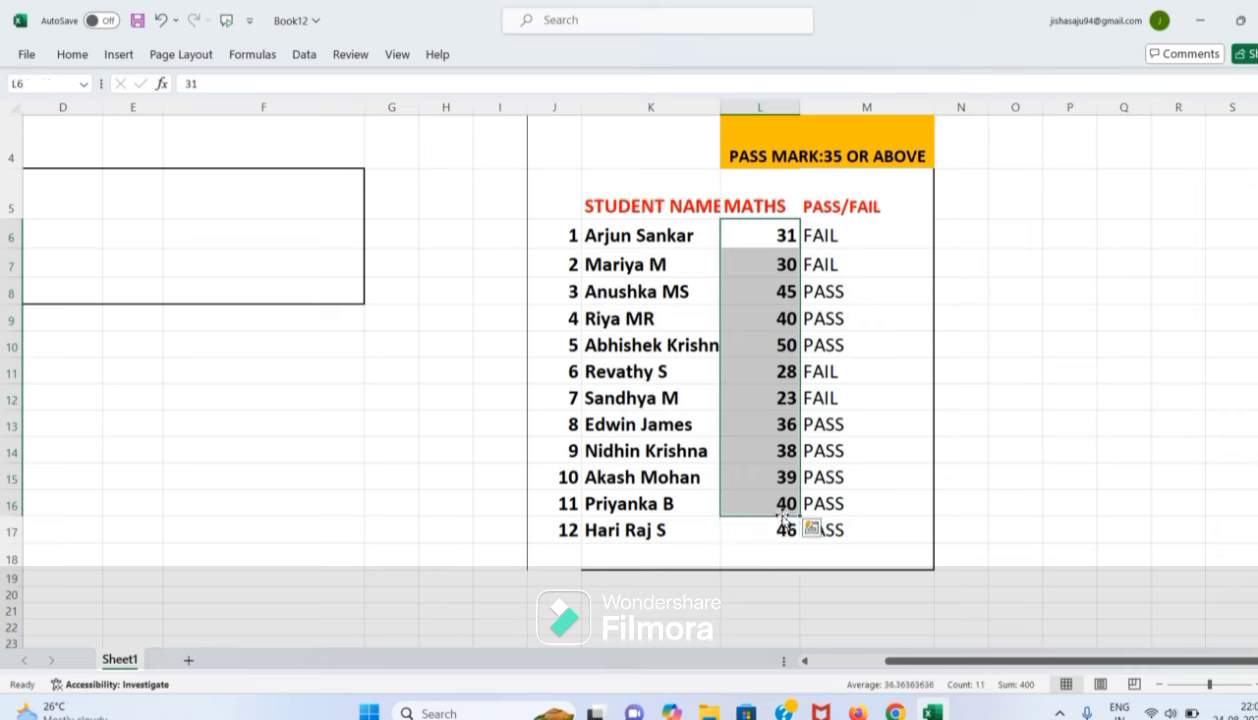
click(74, 58)
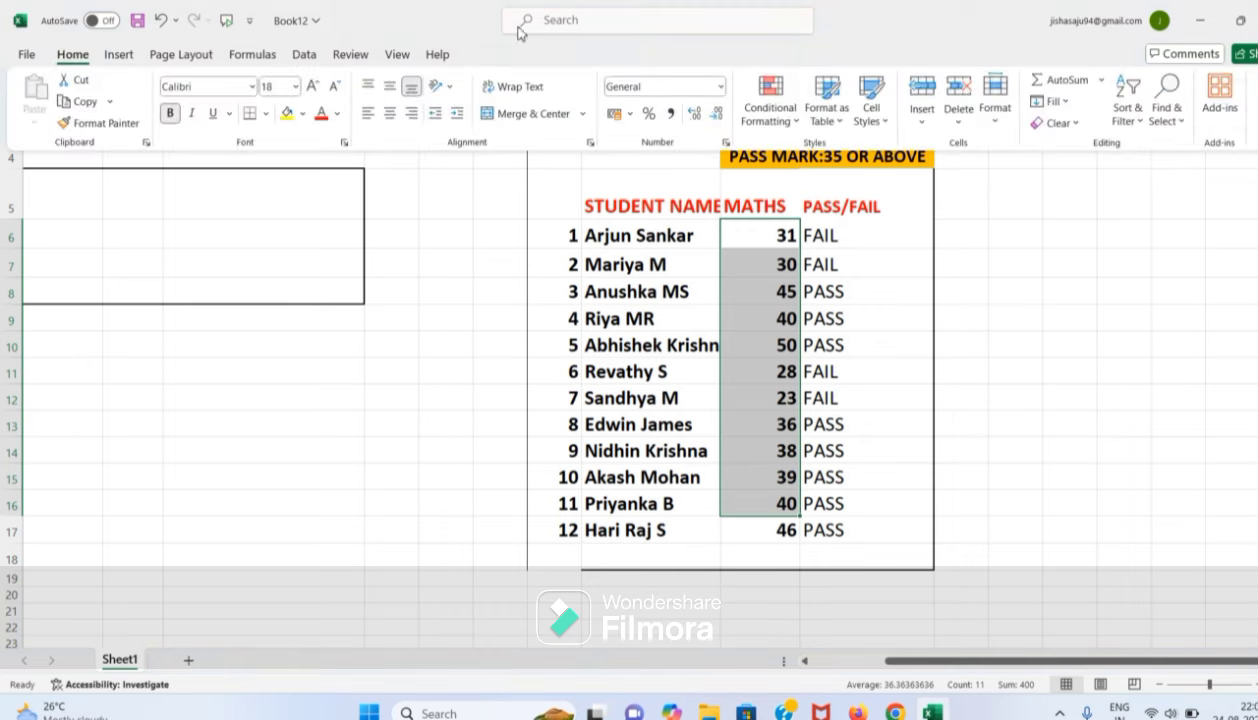
click(794, 123)
mouse_move(828, 155)
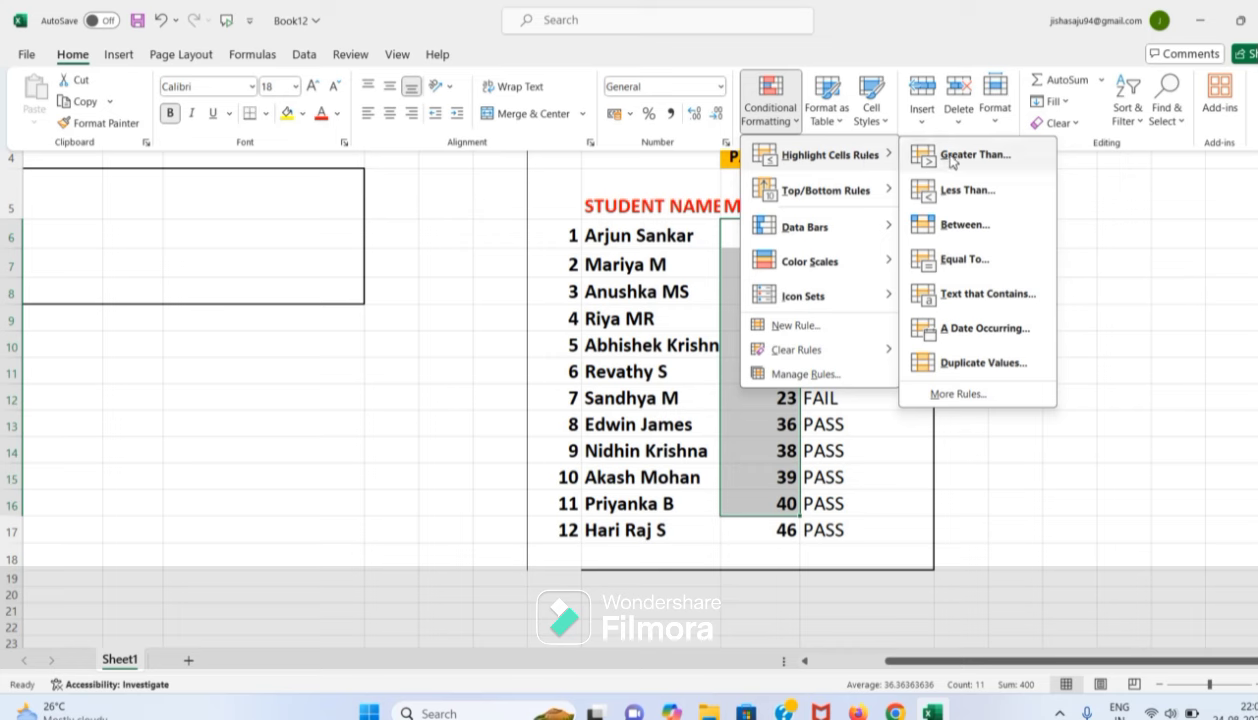
Step: Start a Greater Than rule, replacing 36.5 with a threshold of 35
click(986, 158)
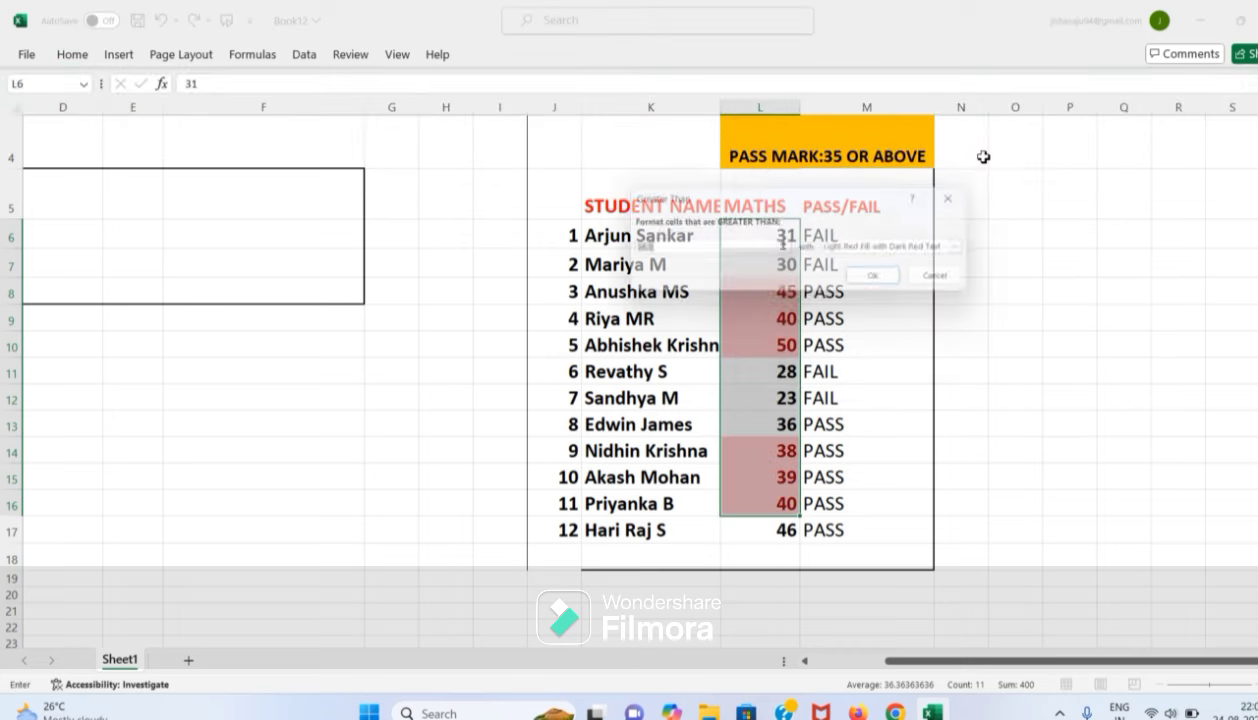
click(668, 250)
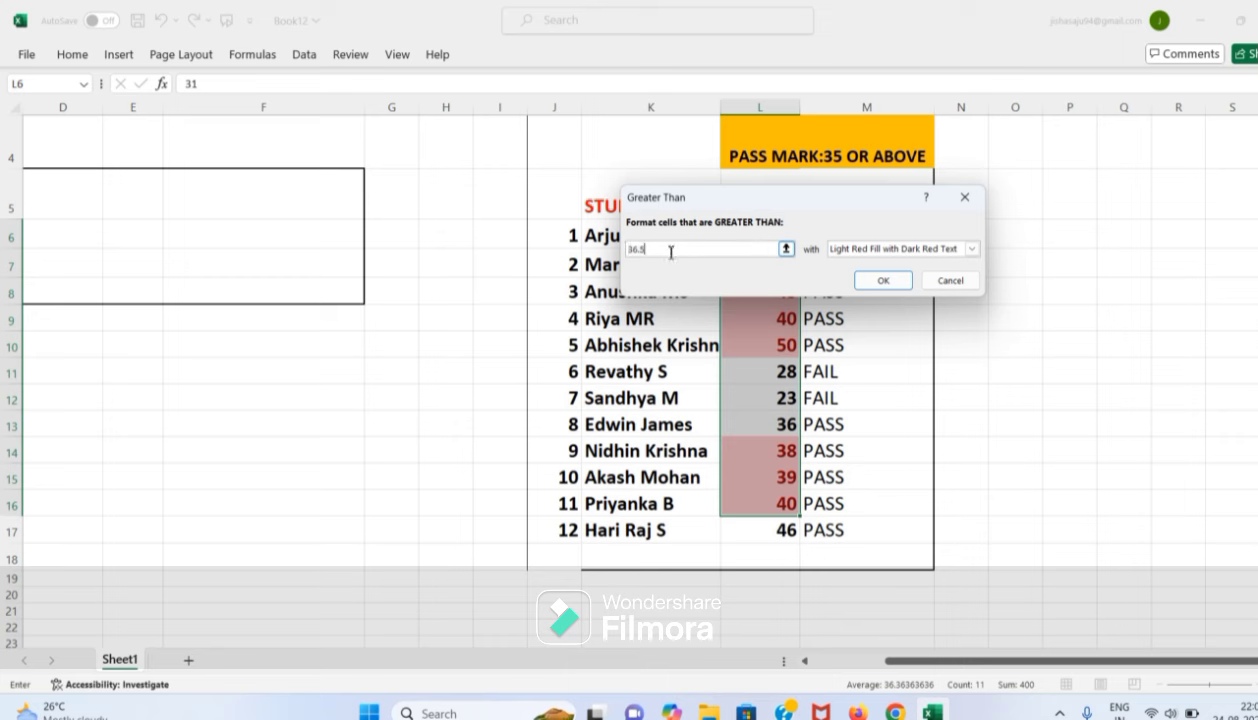
key(BackSpace)
key(BackSpace)
key(BackSpace)
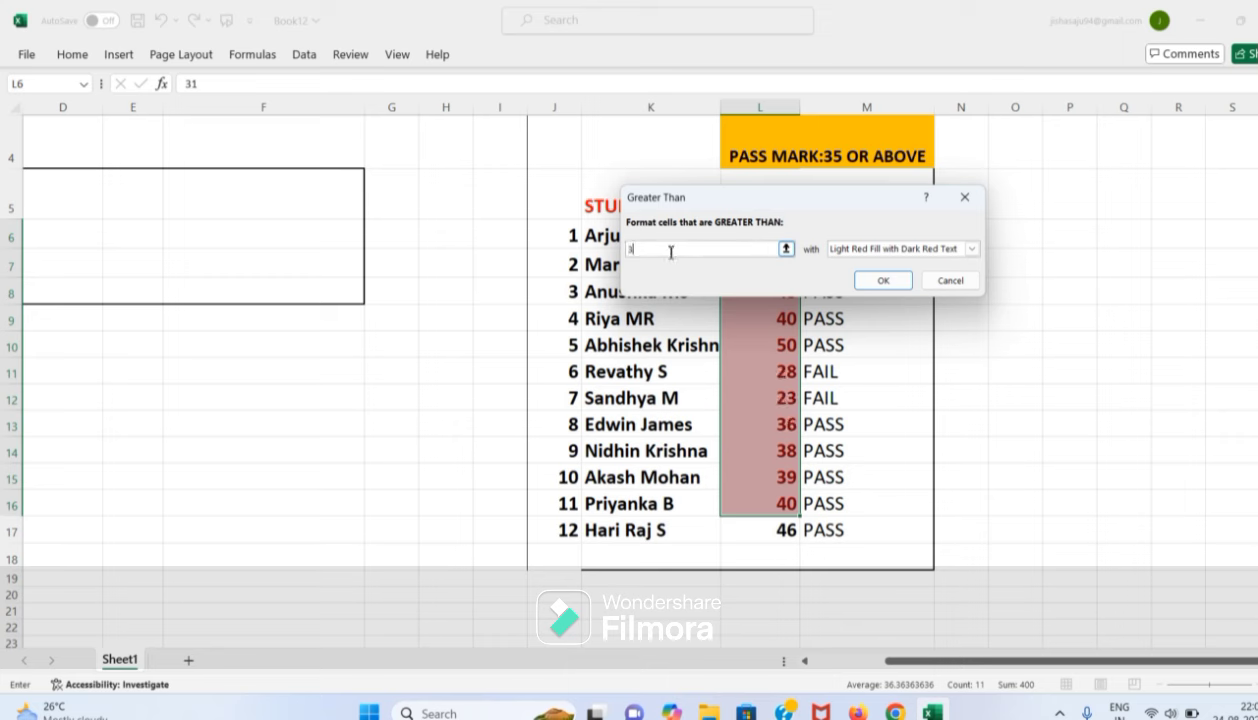
key(BackSpace)
text(35)
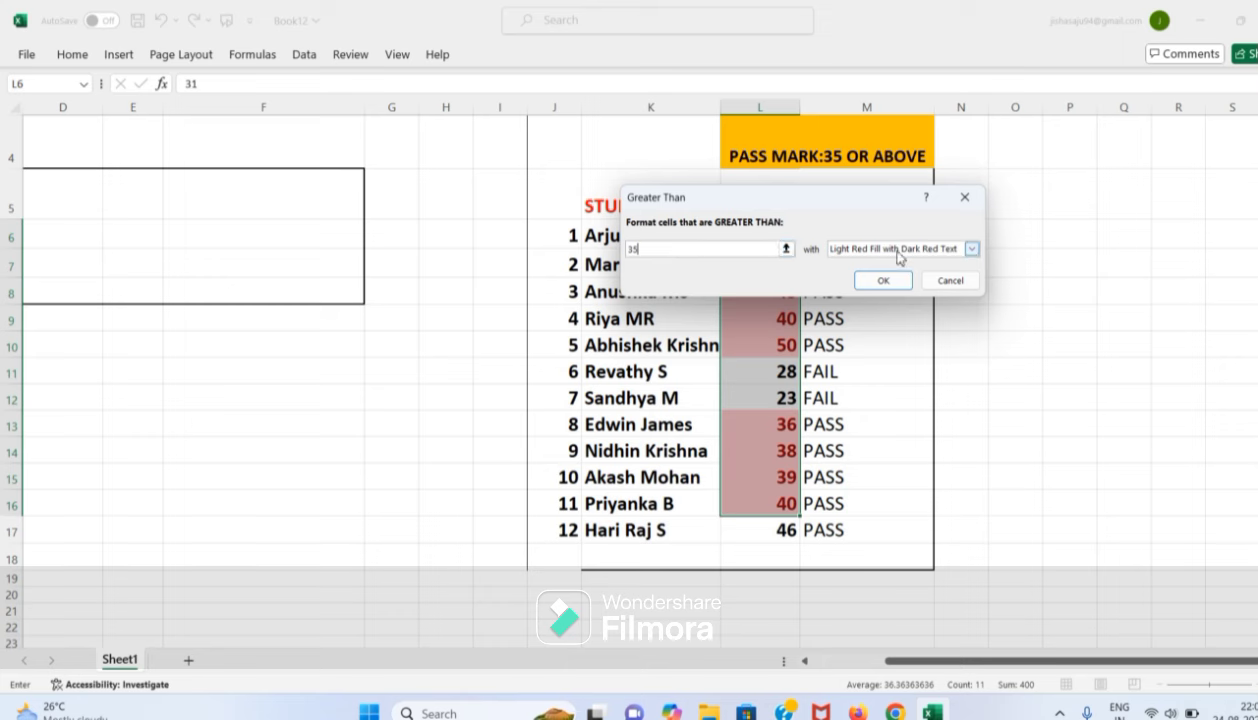
click(971, 250)
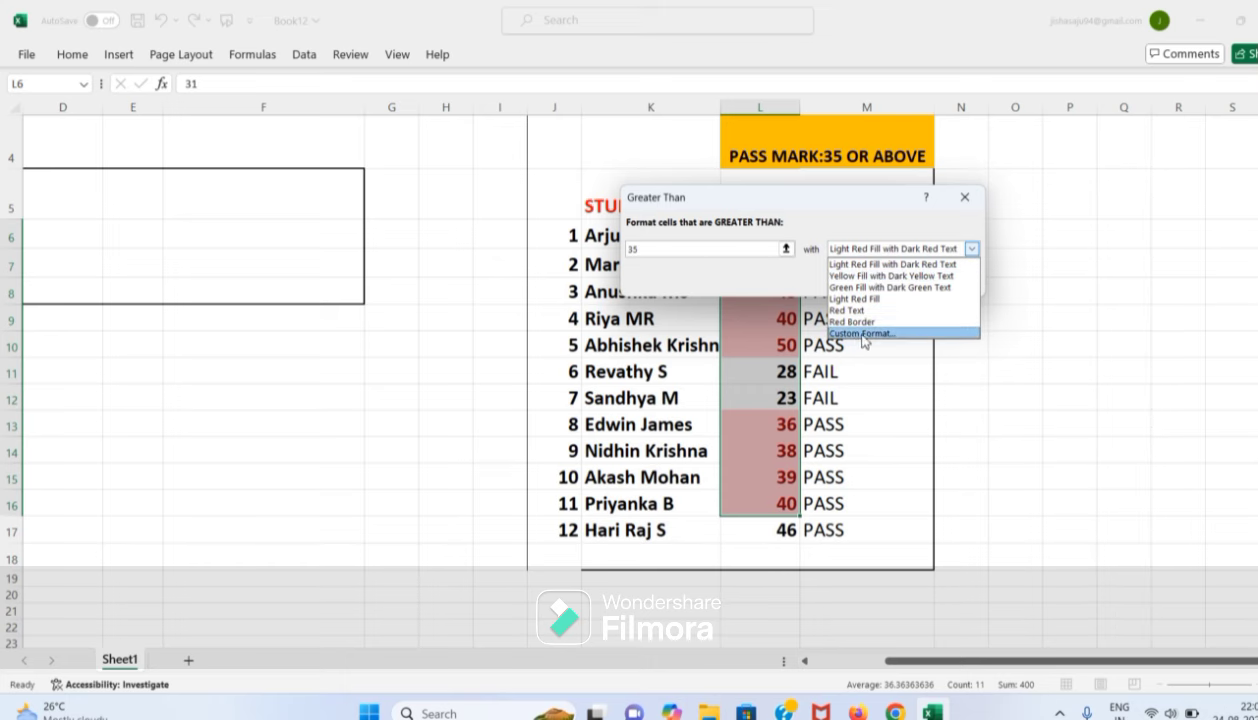
Step: Set a custom bright blue background fill for the Greater Than 35 rule
click(852, 334)
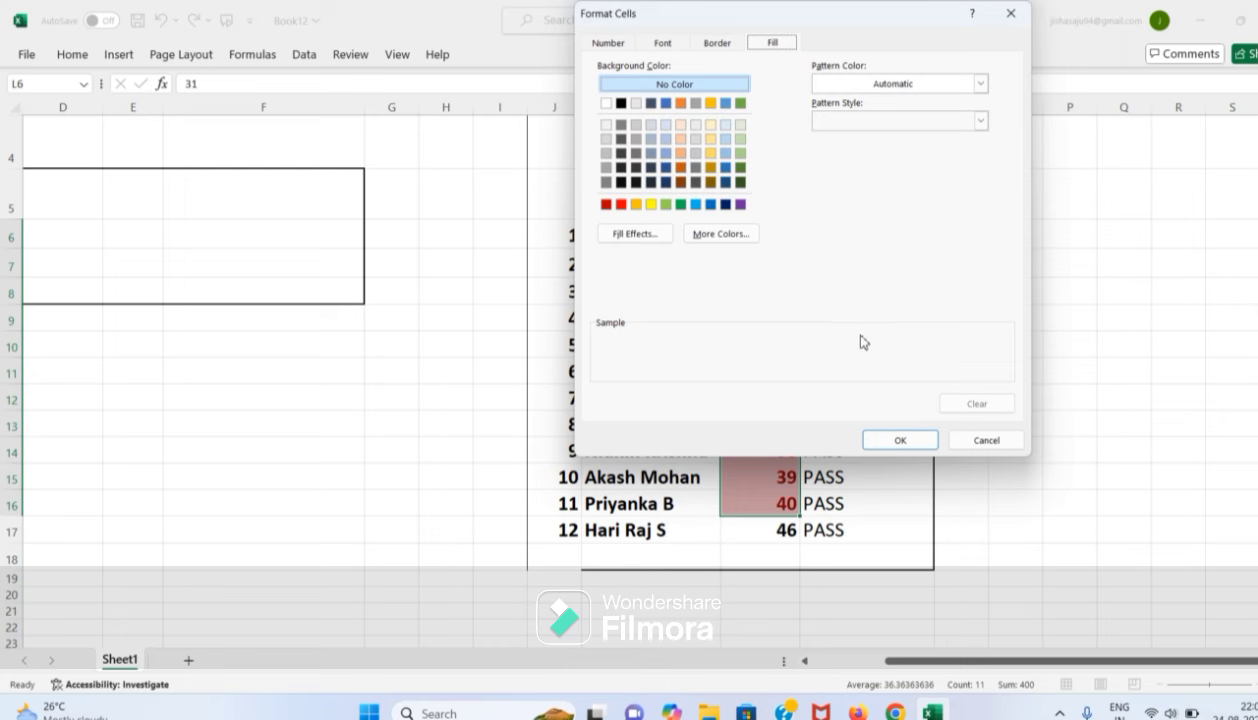
click(609, 43)
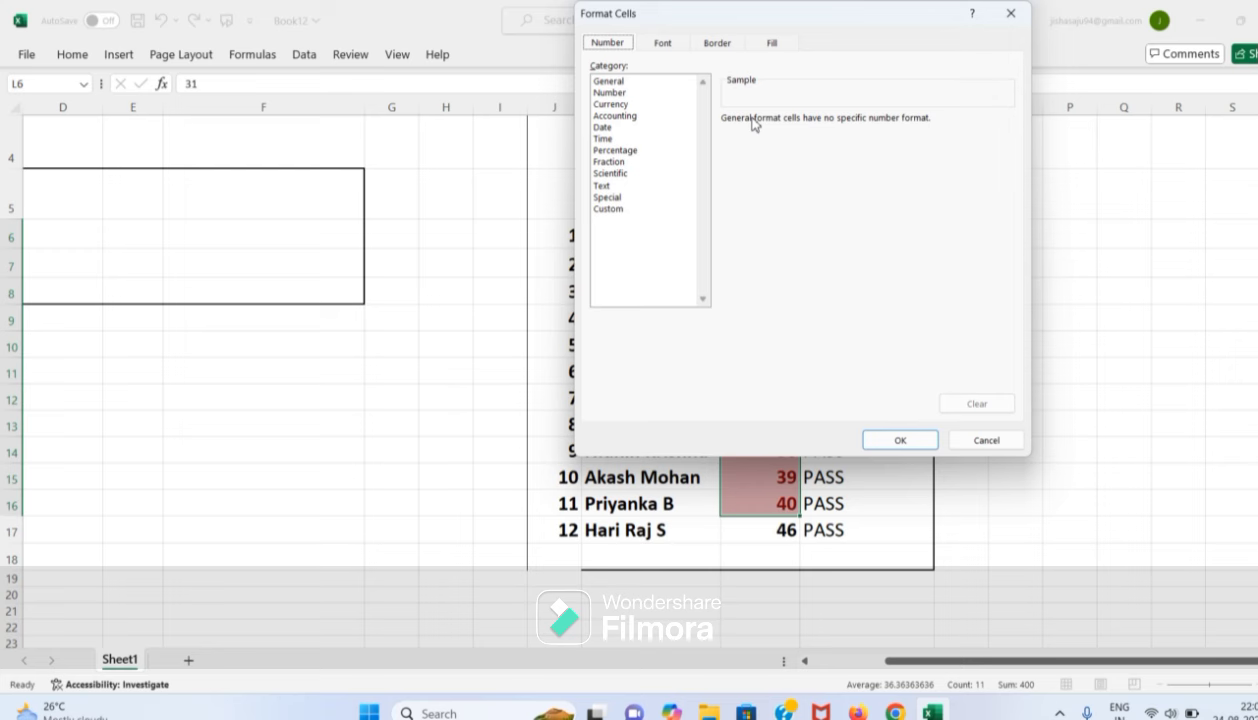
click(771, 44)
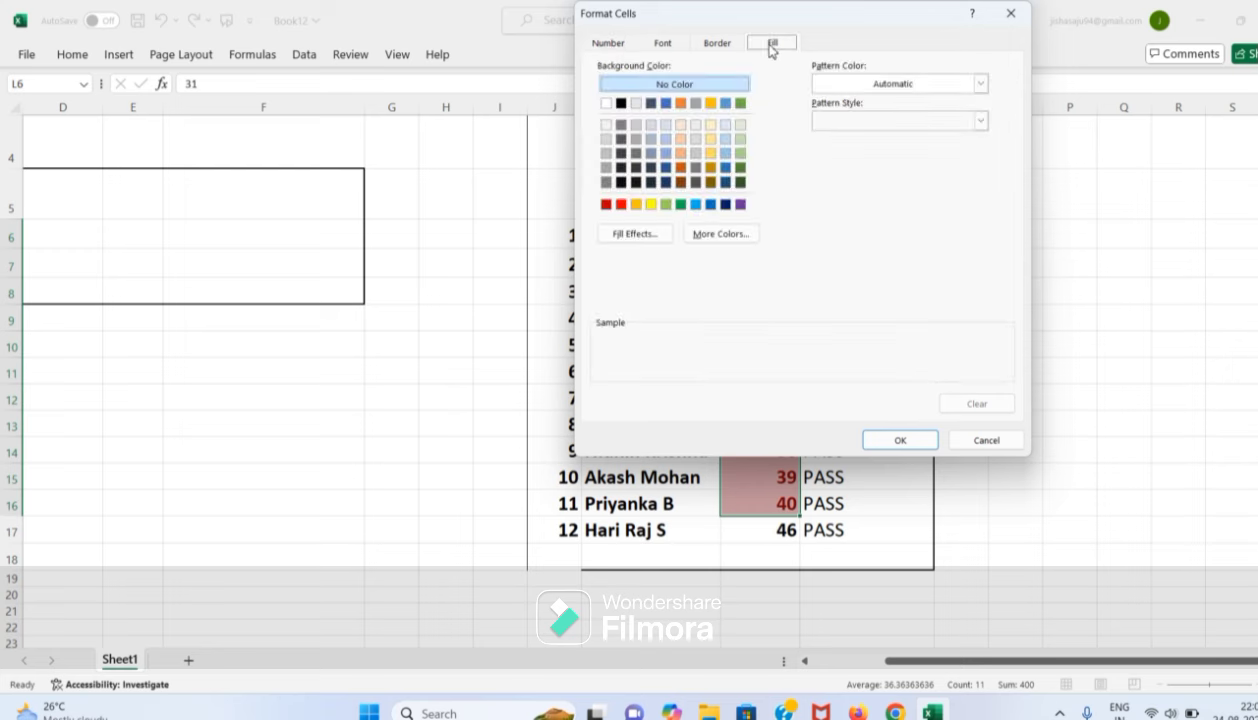
click(696, 205)
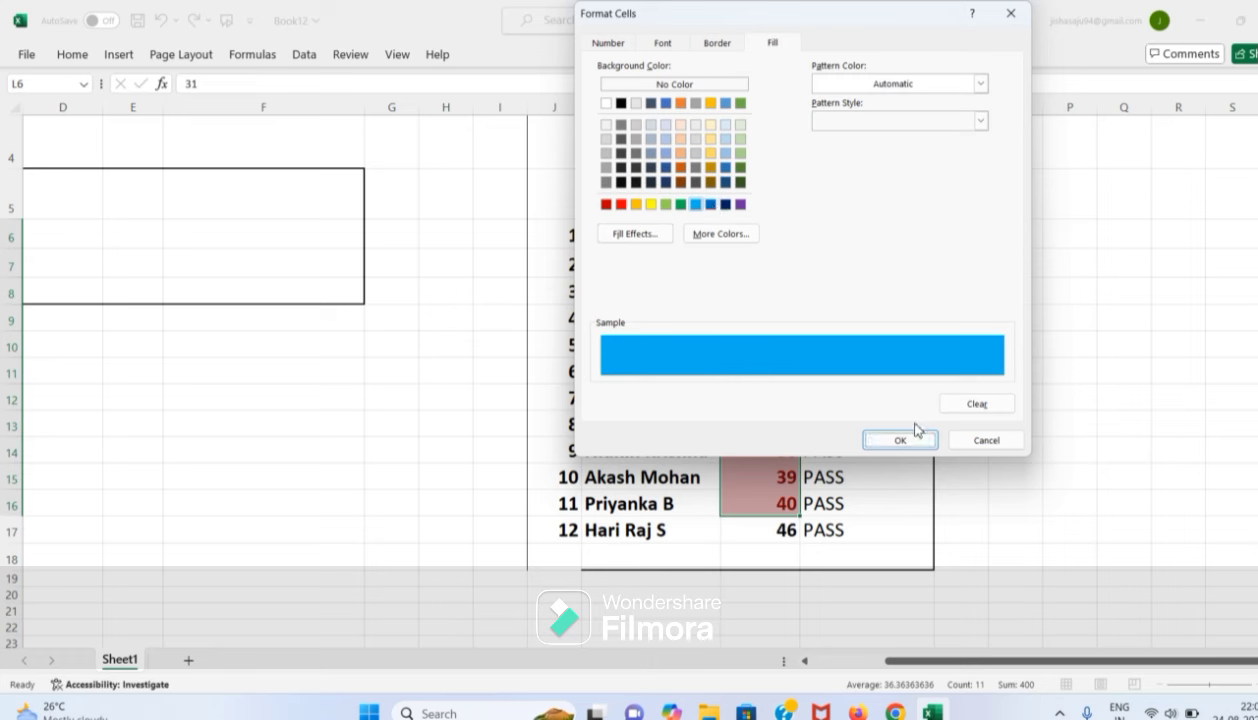
click(910, 438)
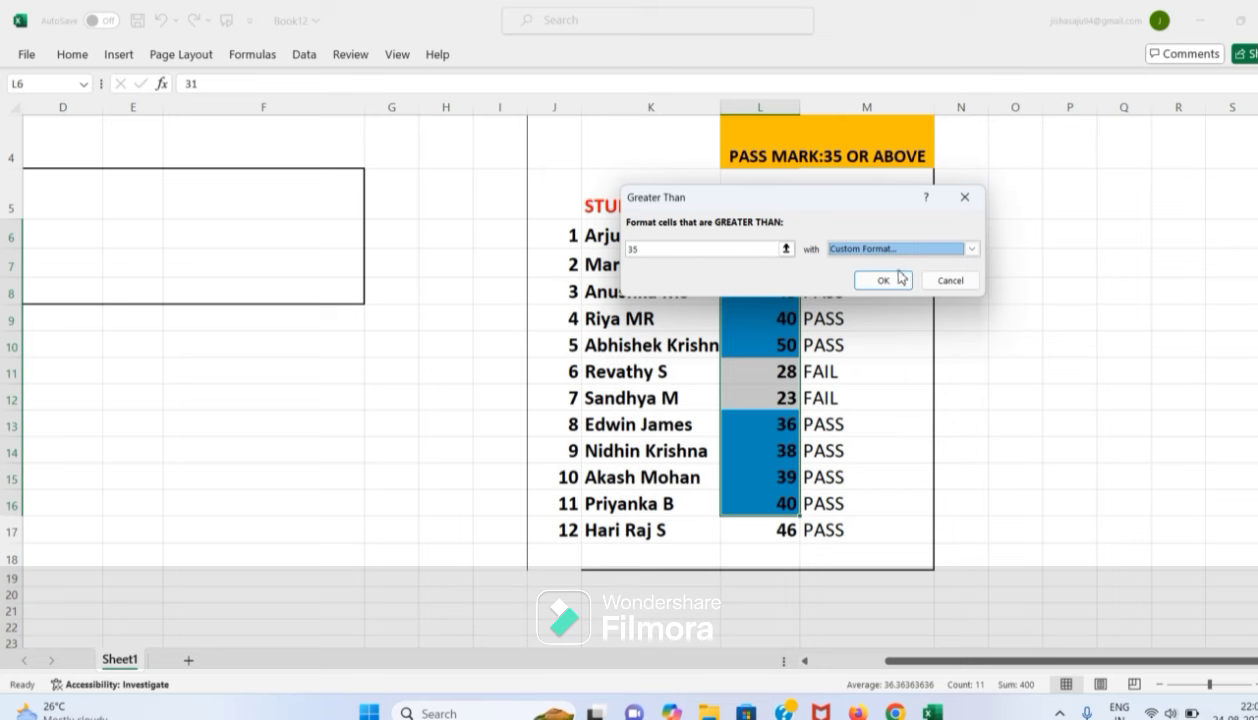
Step: Apply the blue Greater Than 35 rule, cancel an accidental cell move, and reselect L6:L17
click(884, 280)
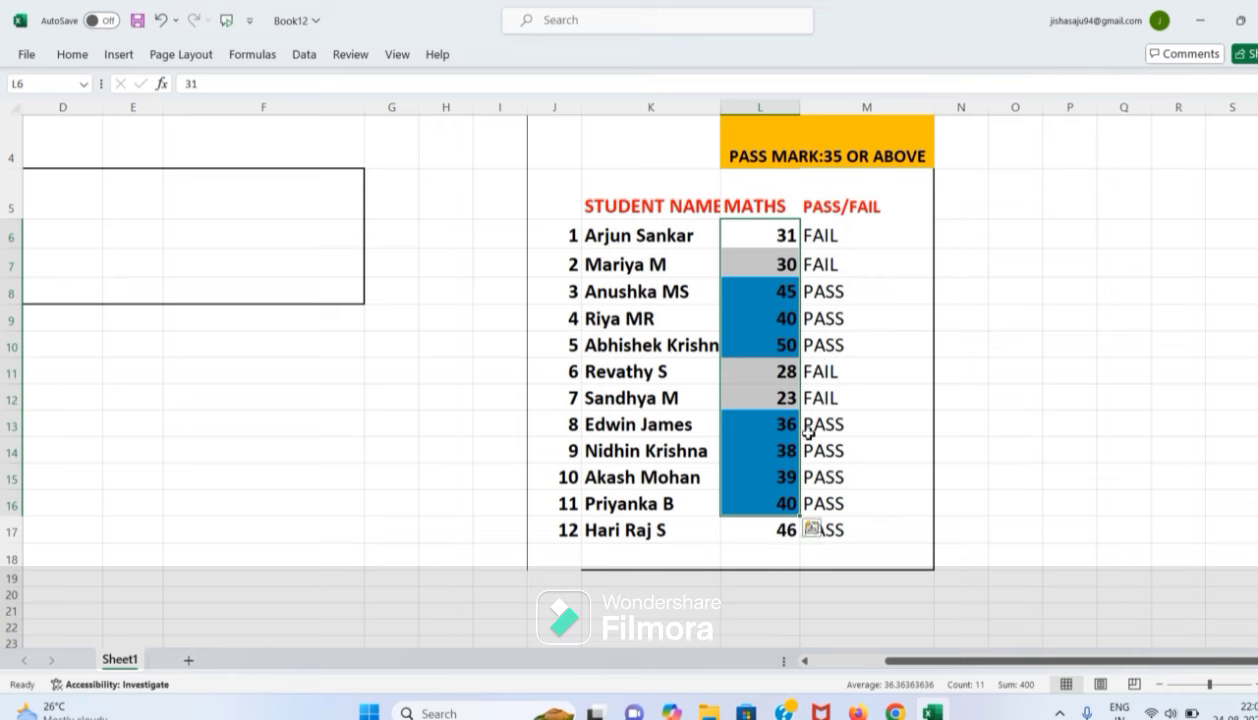
drag(795, 519, 797, 541)
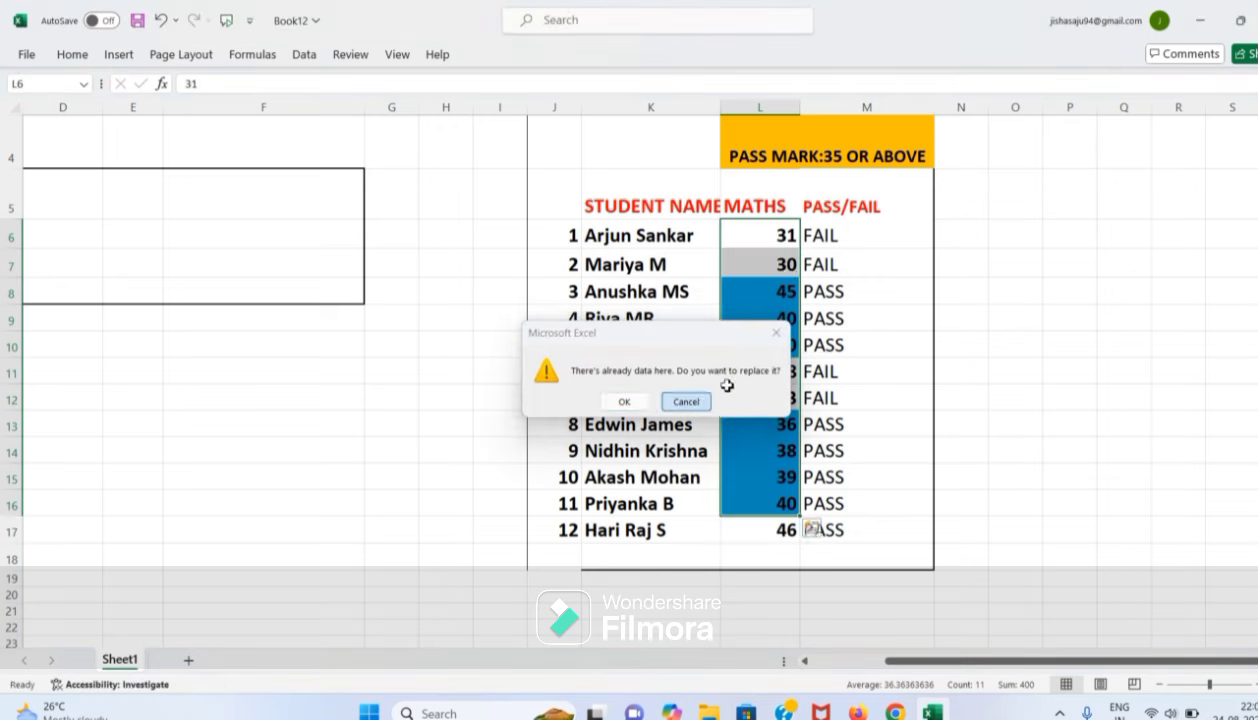
click(690, 400)
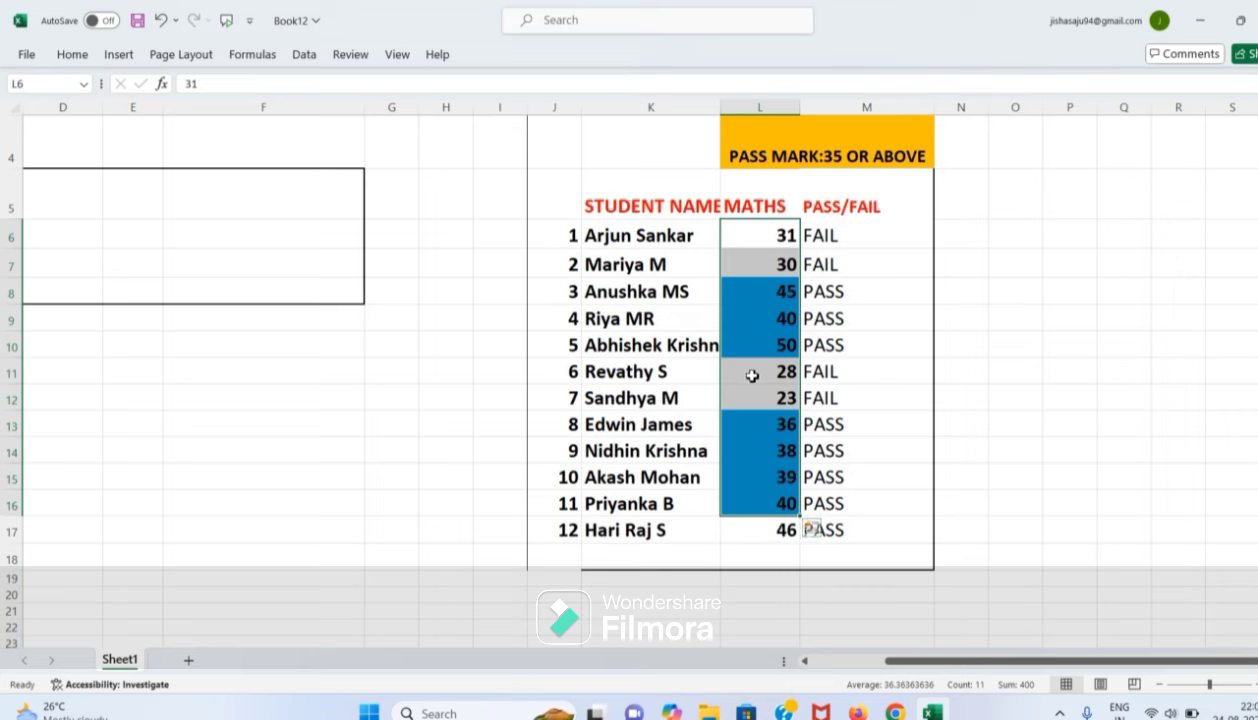
click(879, 343)
drag(752, 238, 785, 540)
Step: Add a Less Than 35 rule using Green Fill with Dark Green Text
click(72, 54)
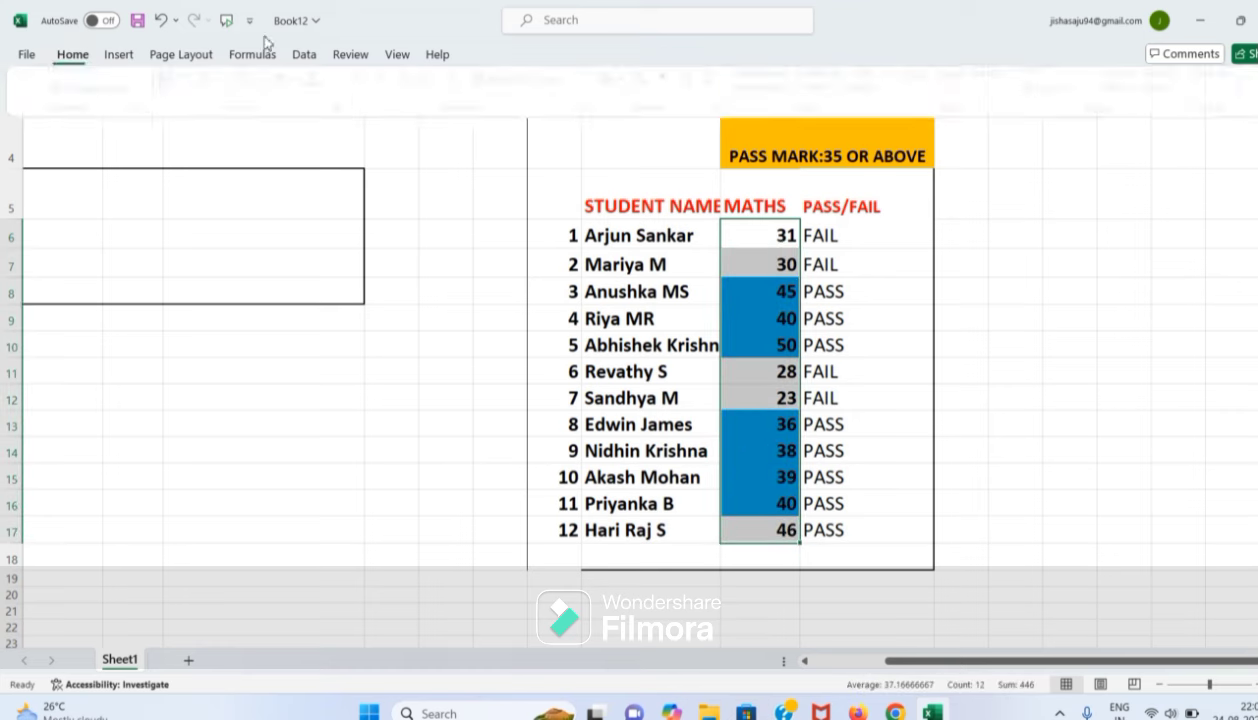
click(767, 100)
mouse_move(828, 155)
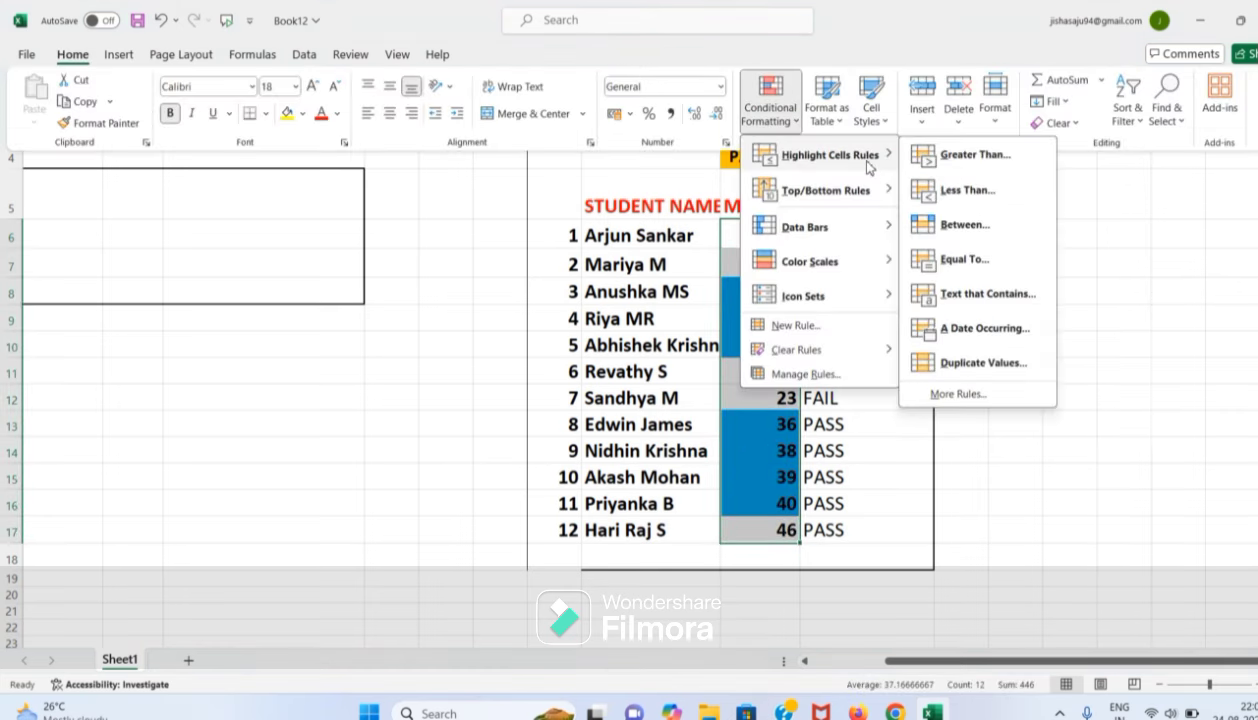
click(950, 191)
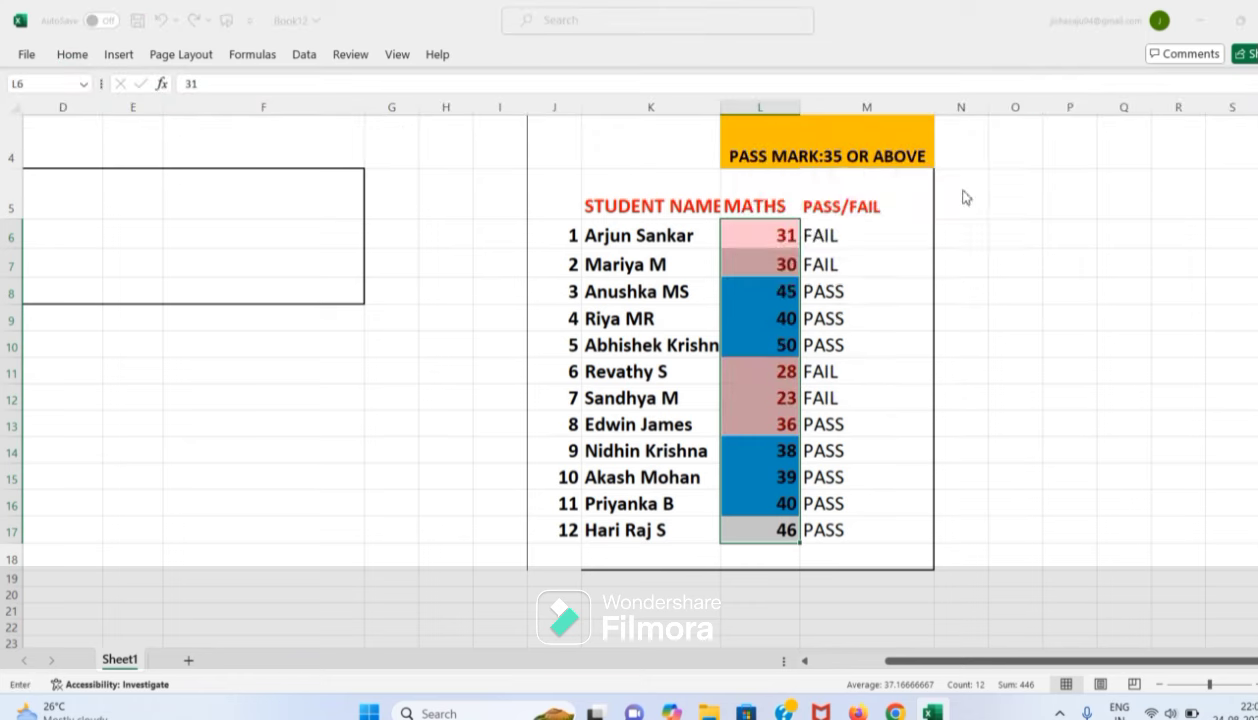
click(647, 249)
key(BackSpace)
key(BackSpace)
key(BackSpace)
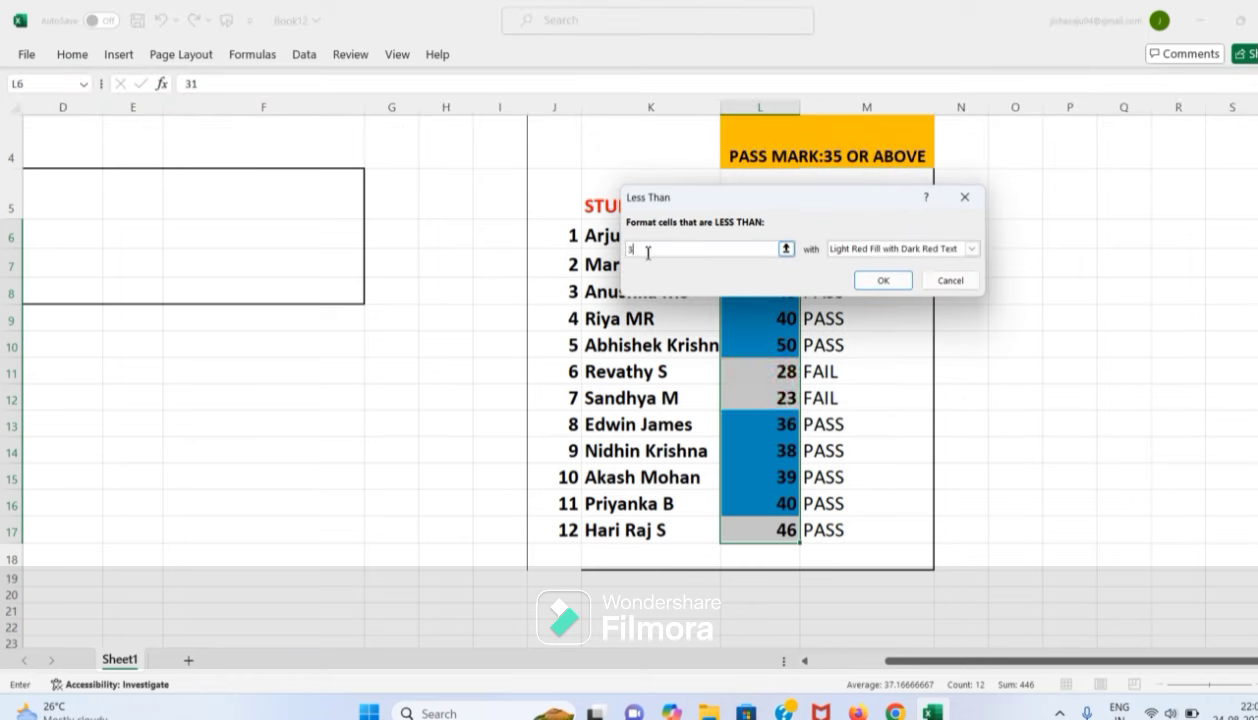
text(5)
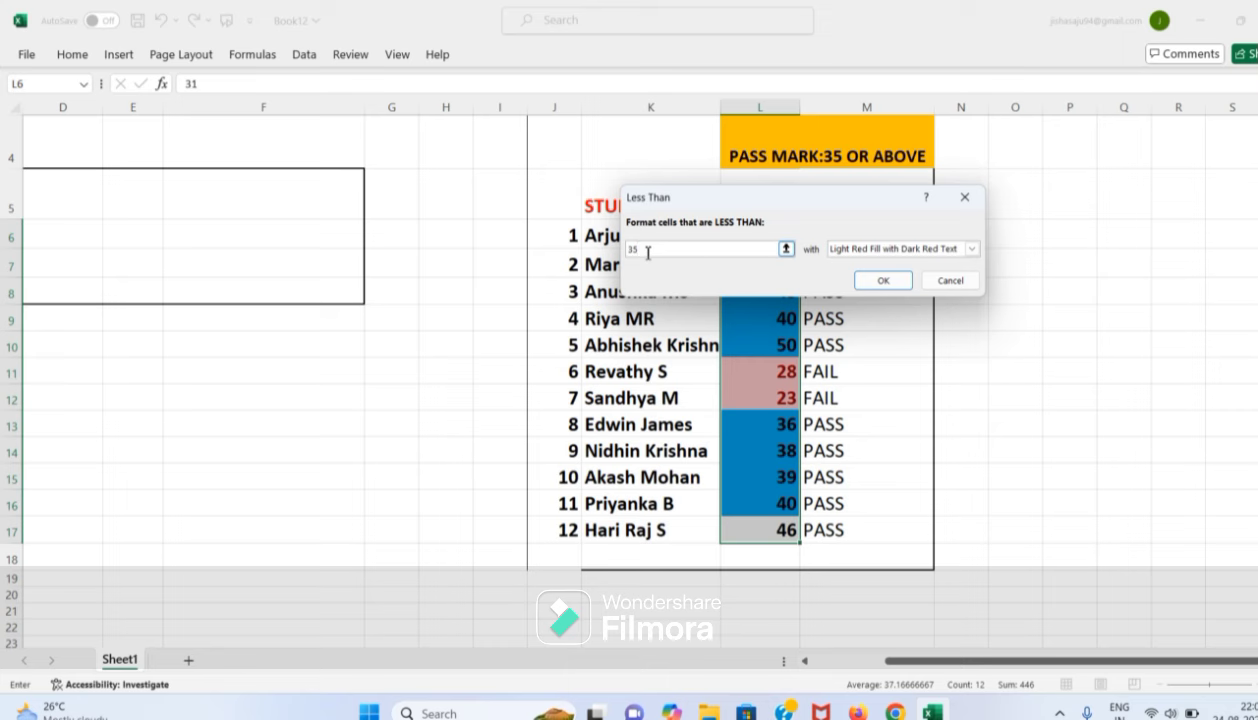
click(970, 249)
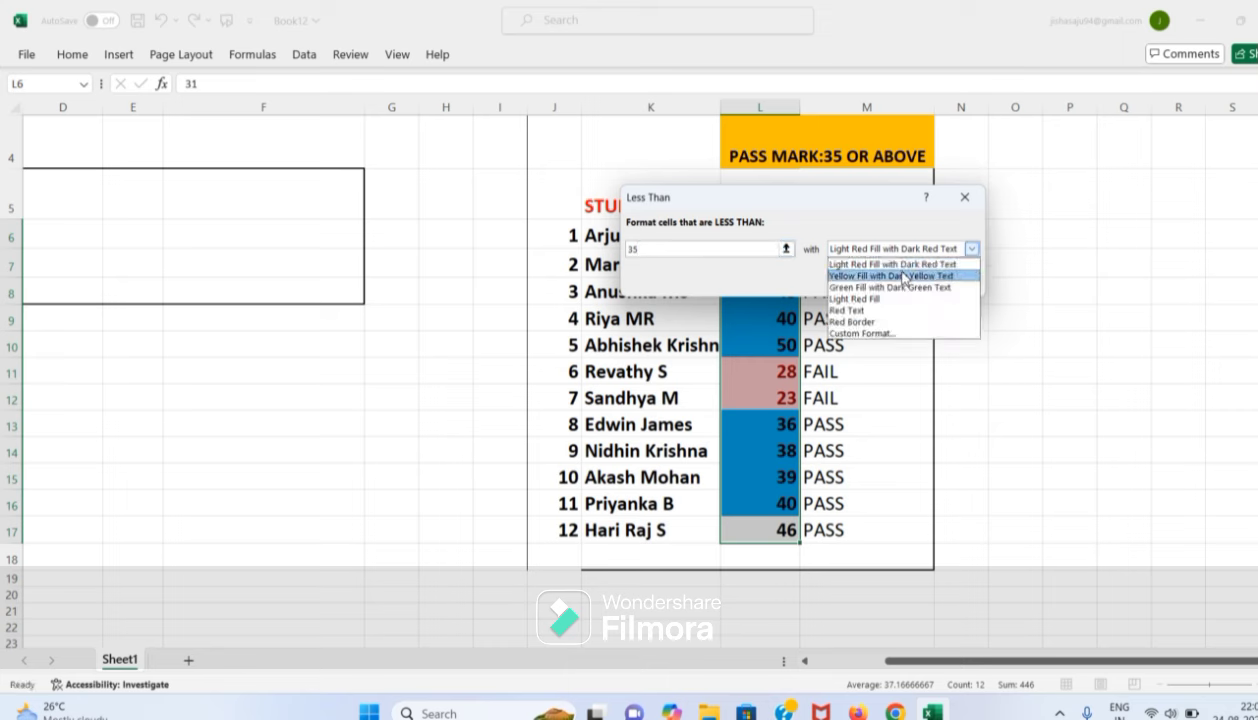
click(845, 287)
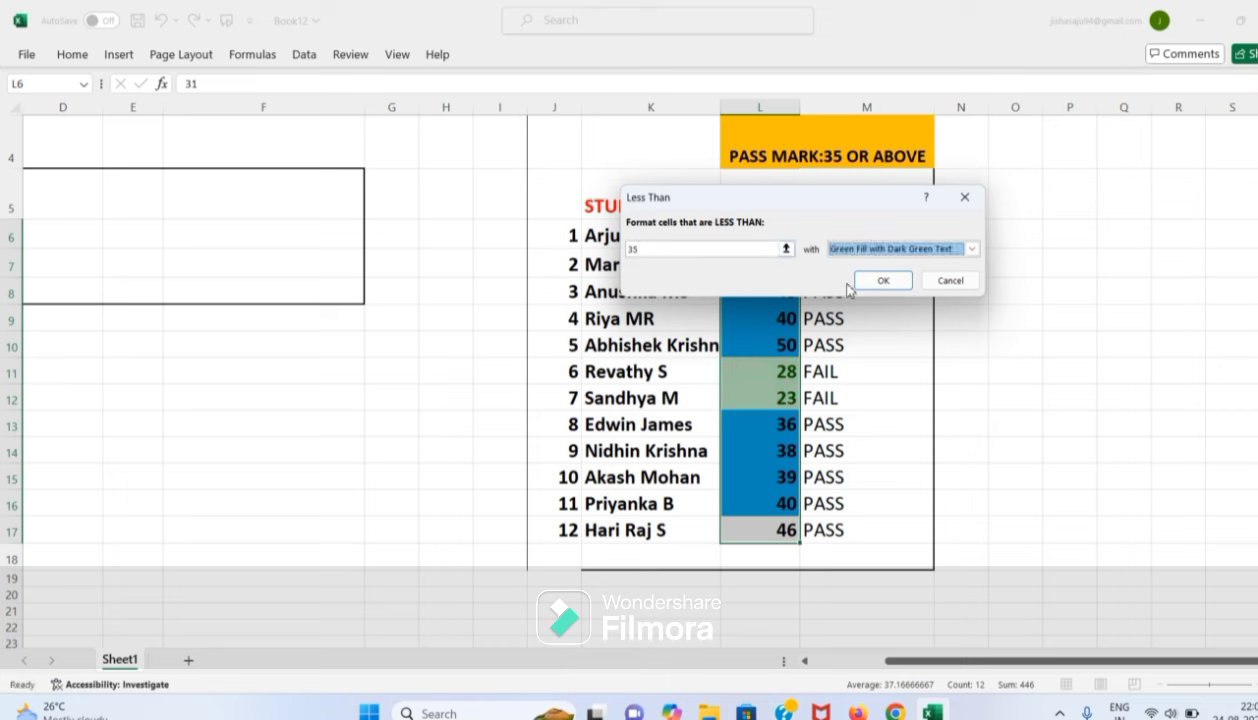
click(868, 281)
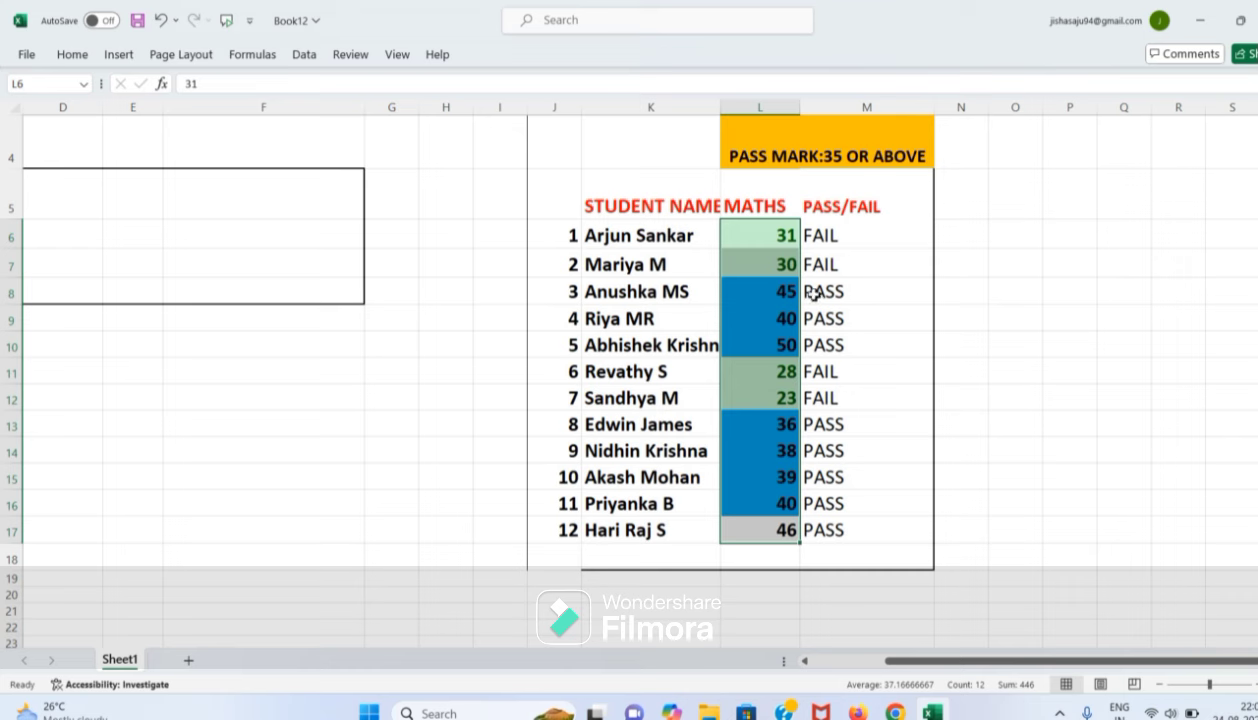
Step: Change the L8 mark from 45 to 15, turning it green with FAIL
click(771, 292)
double_click(773, 292)
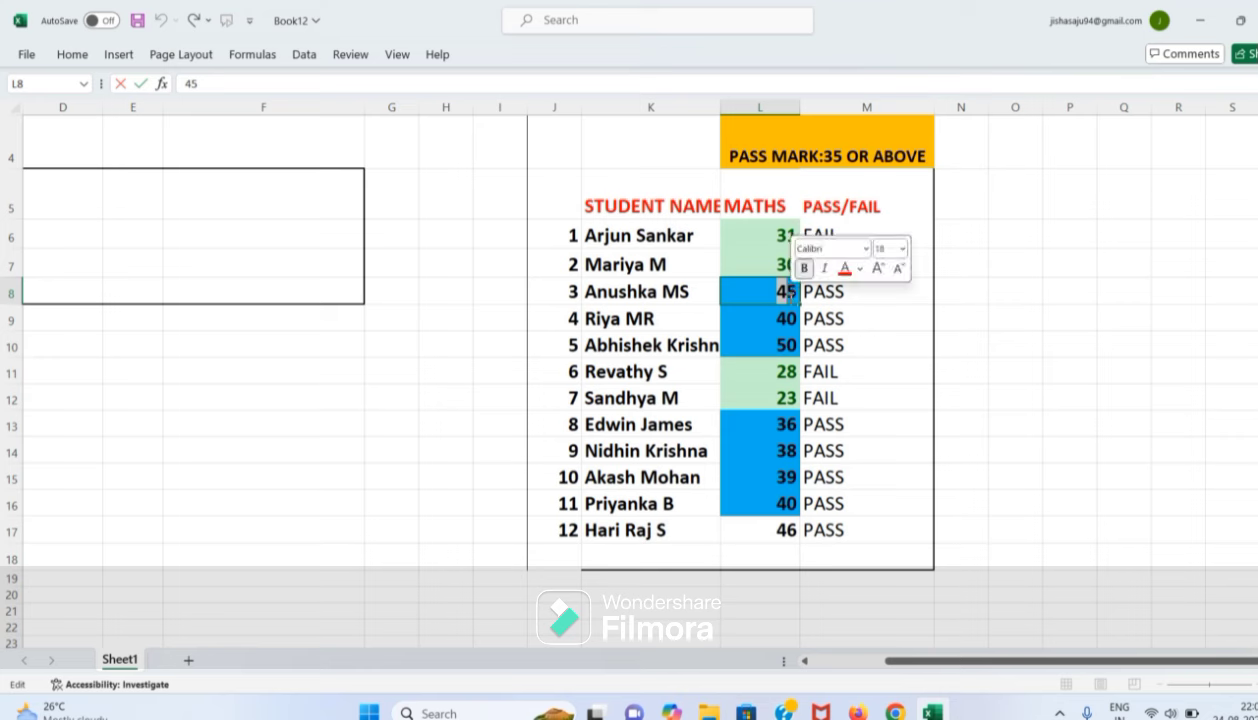
text(1)
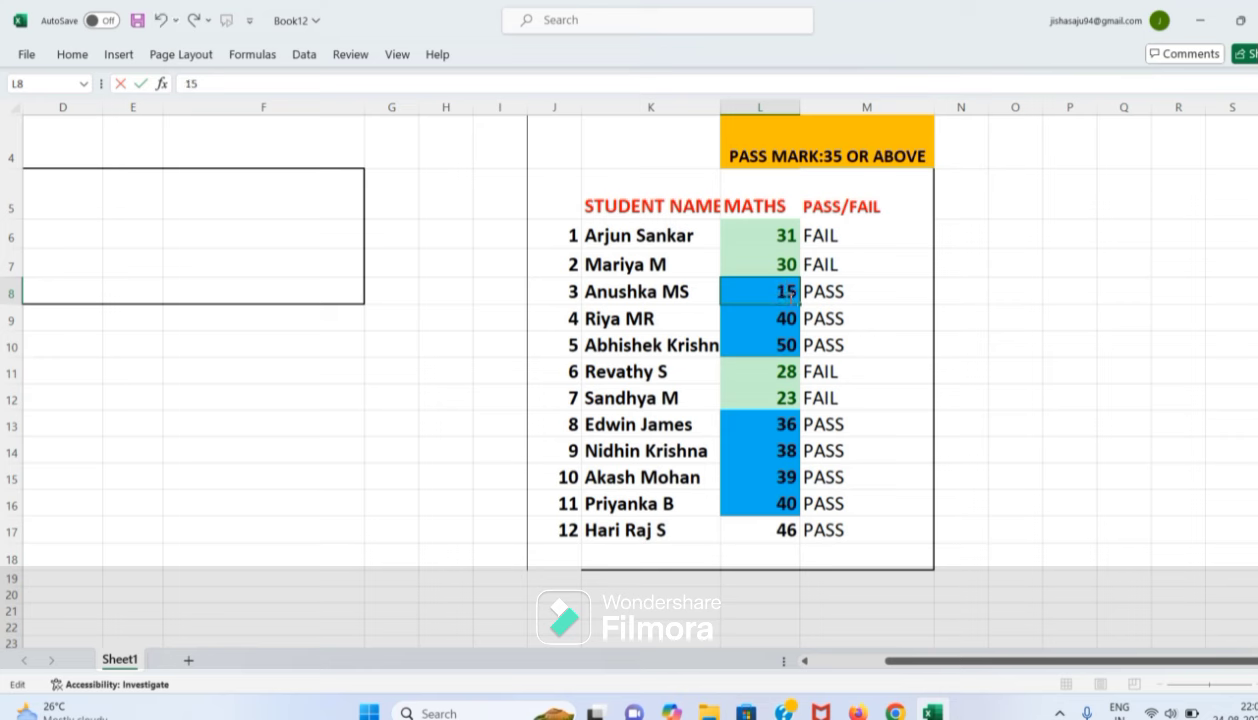
key(Return)
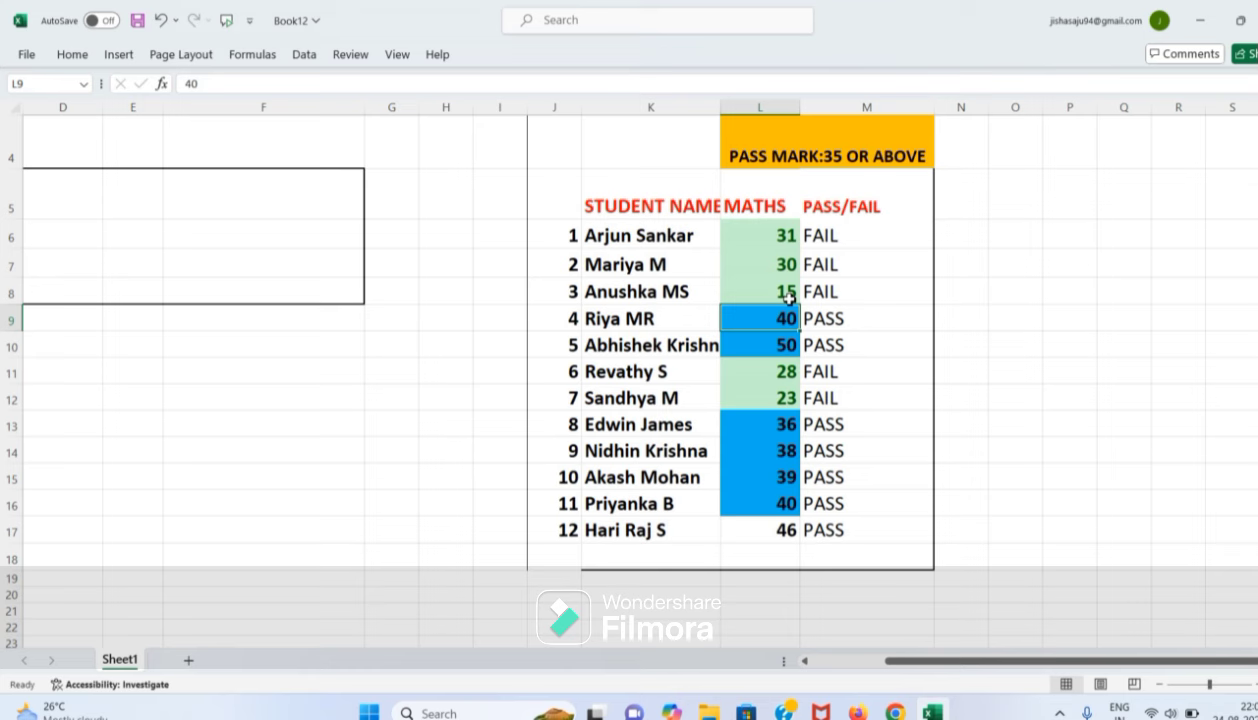
double_click(788, 295)
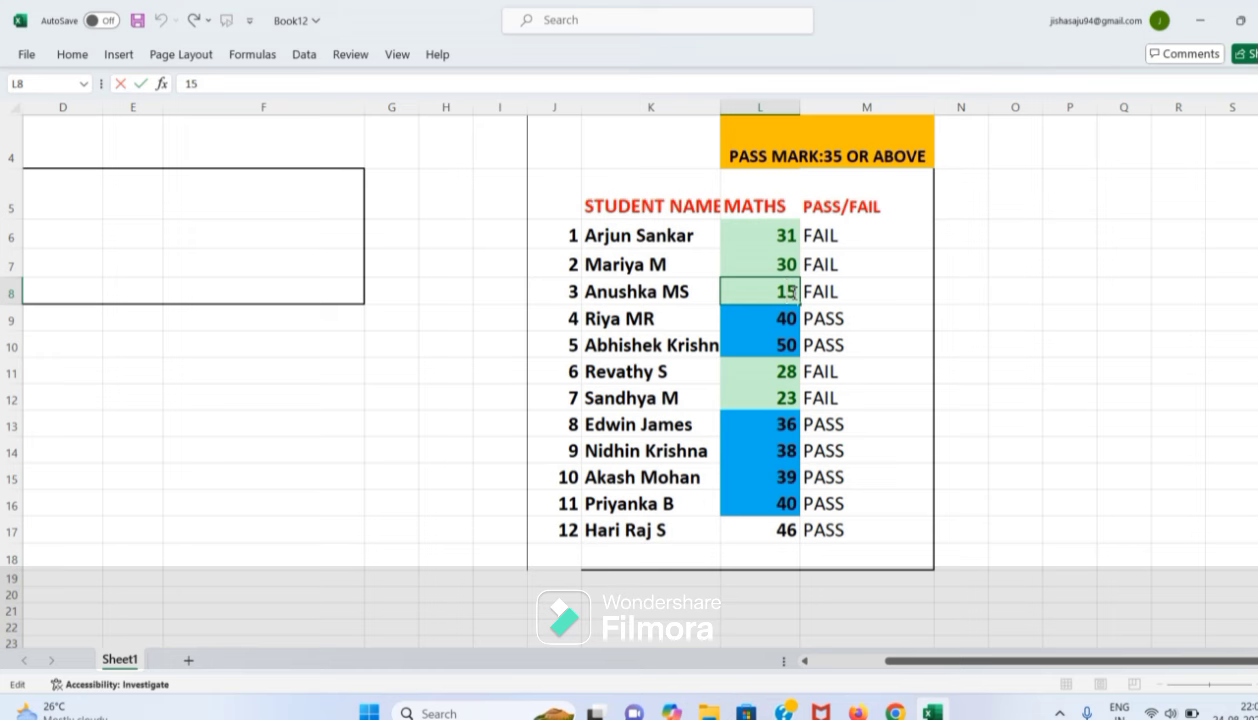
Step: Set L8 back to 45, so it shows blue fill and PASS
key(BackSpace)
text(4)
key(Return)
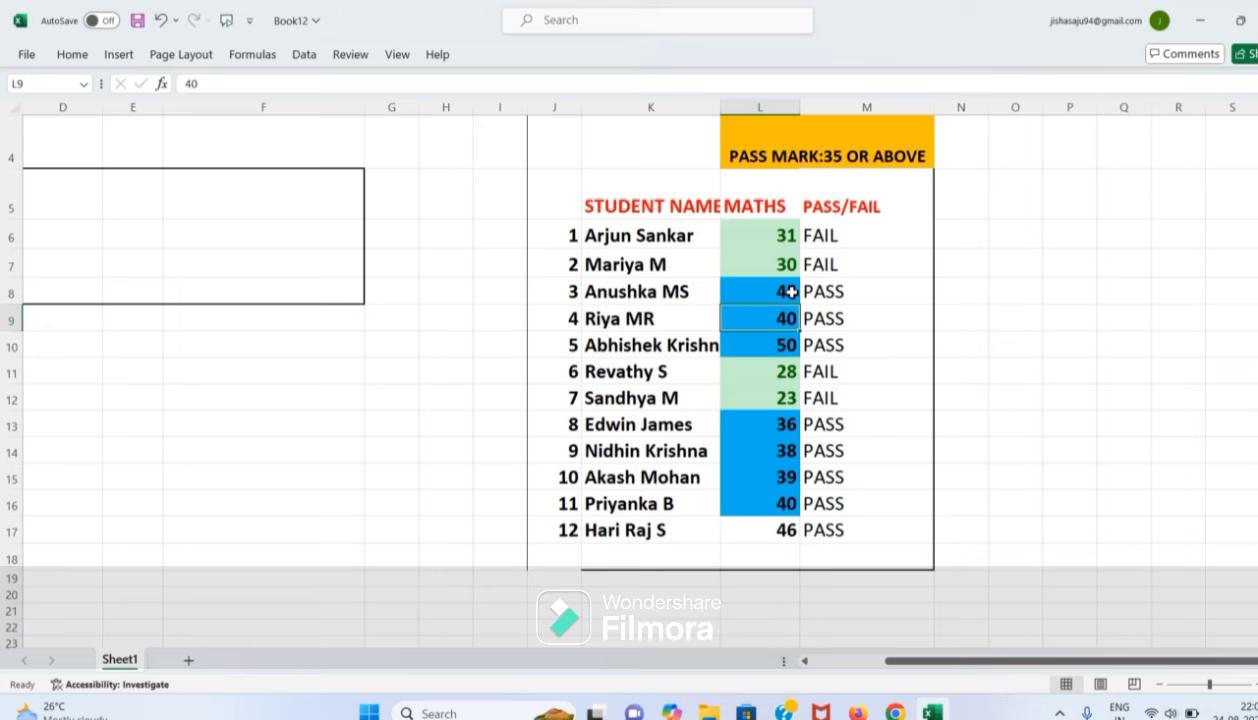
Step: Change L8 to 25, so it shows green fill and FAIL
double_click(791, 291)
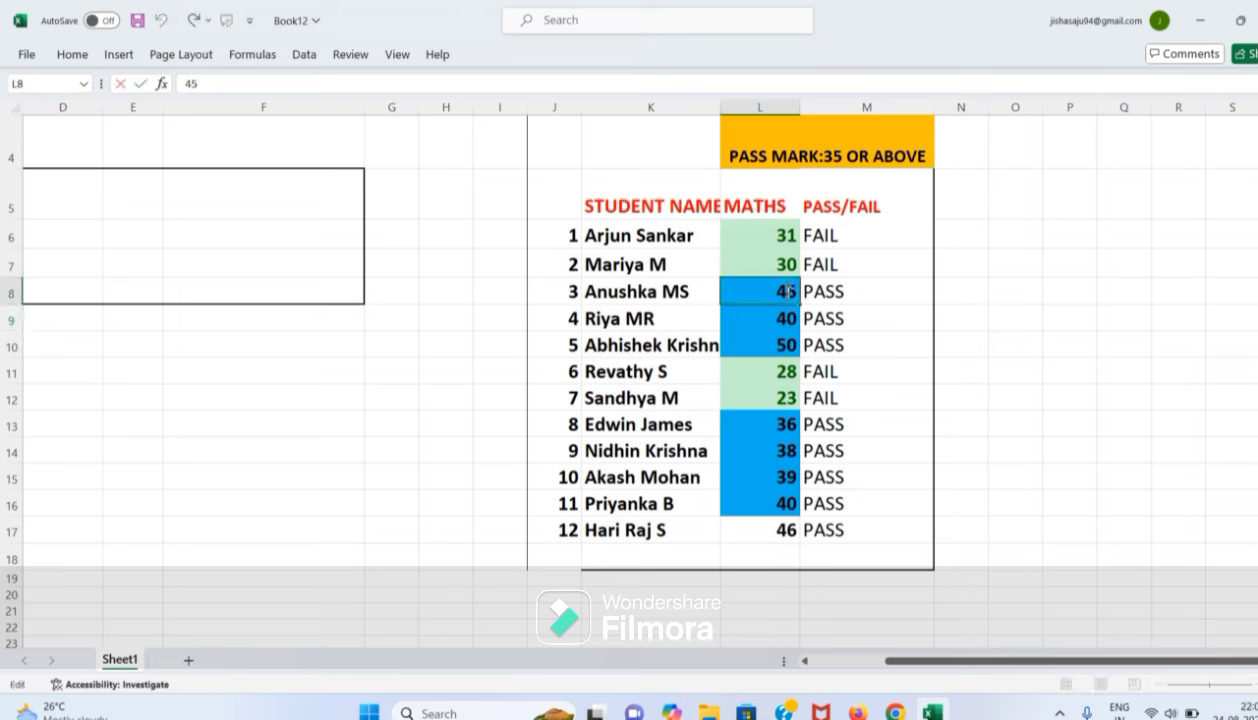
key(BackSpace)
text(2)
key(Return)
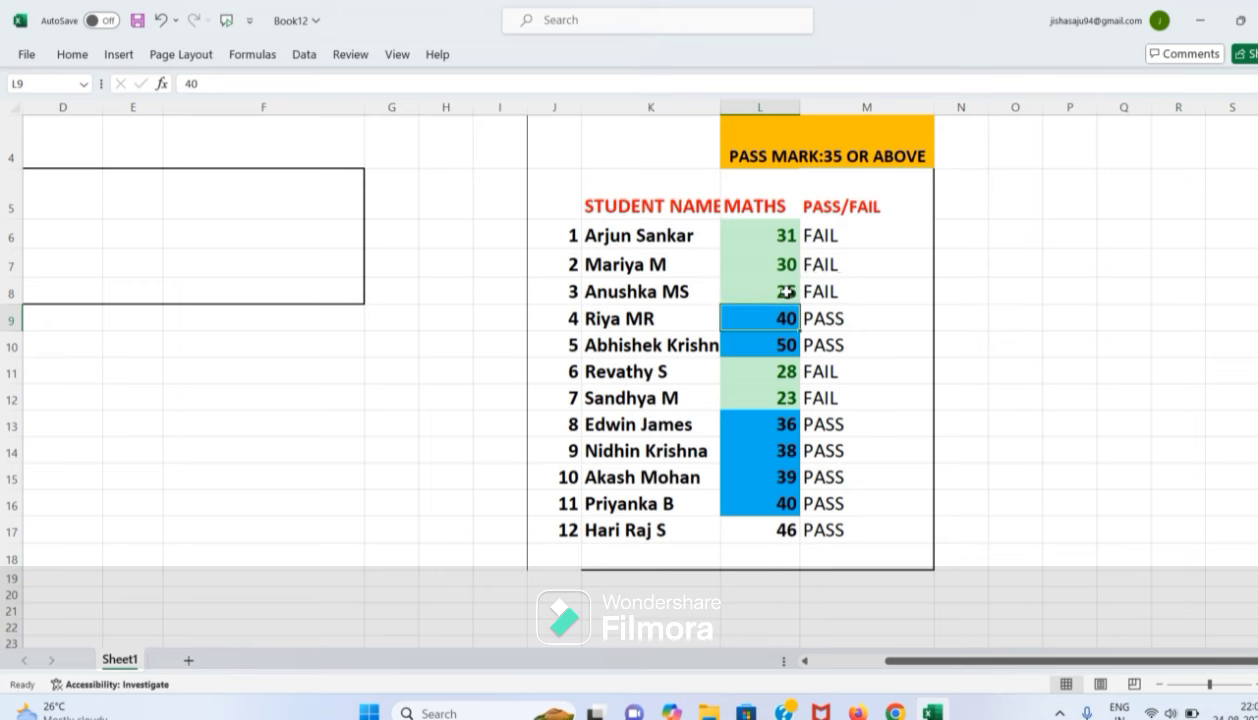